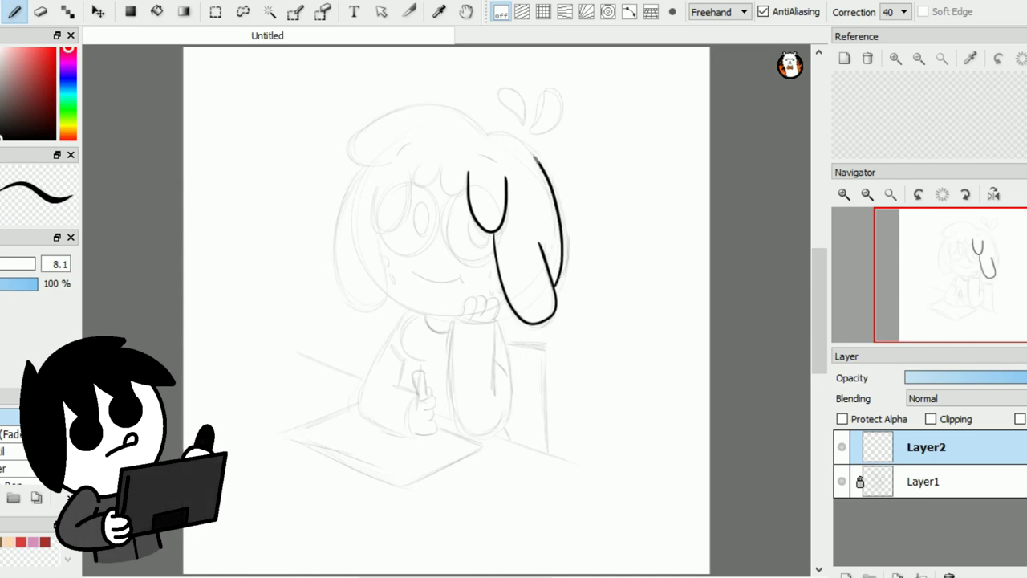
# Ink the crown of the hair, the fringe and the long left side lock over the sketch
pyautogui.moveTo(490, 143); pyautogui.dragTo(345, 165)
pyautogui.moveTo(446, 165)
pyautogui.mouseDown()
pyautogui.moveTo(467, 178)
pyautogui.moveTo(447, 167)
pyautogui.moveTo(382, 184)
pyautogui.mouseUp()
pyautogui.moveTo(377, 232)
pyautogui.mouseDown()
pyautogui.moveTo(344, 299)
pyautogui.moveTo(363, 170)
pyautogui.mouseUp()
pyautogui.hotkey('ctrl', 'z')
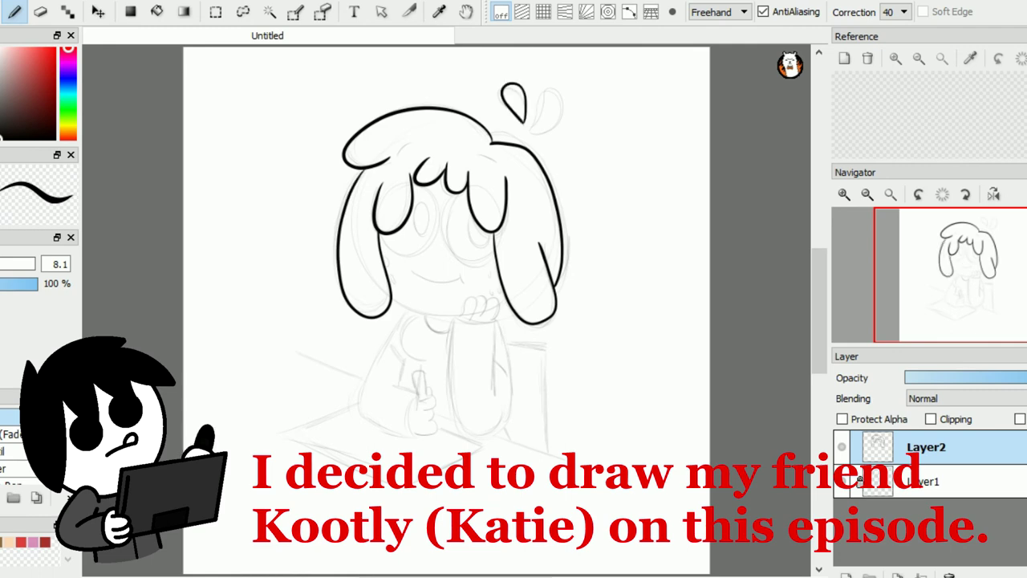
# Ink the fingers under the chin and the long upright sleeve of the supporting arm
pyautogui.scroll(3, 446, 304)
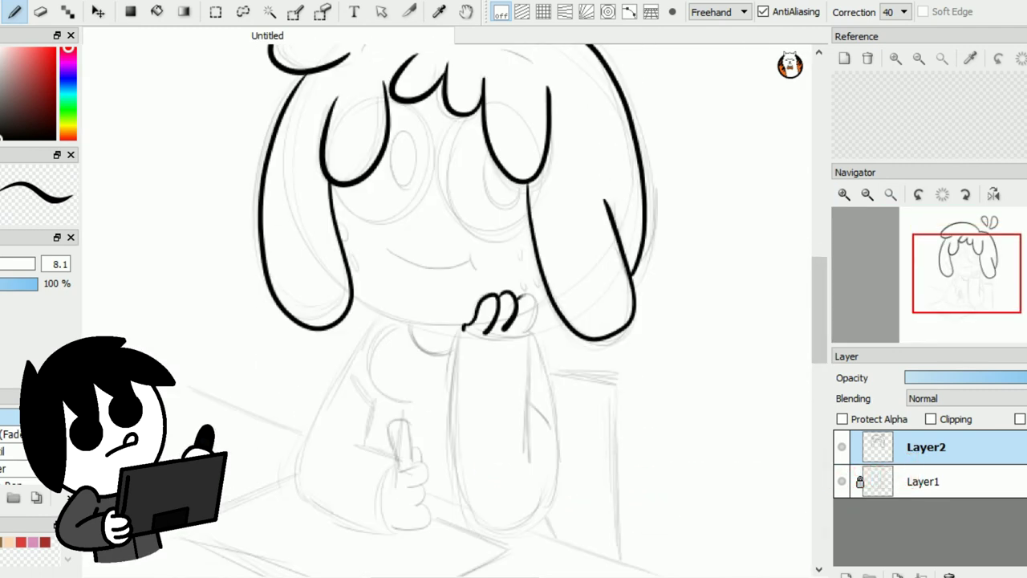
pyautogui.moveTo(464, 333); pyautogui.dragTo(514, 520)
pyautogui.hotkey('ctrl', 'z')
pyautogui.moveTo(464, 330); pyautogui.dragTo(472, 515)
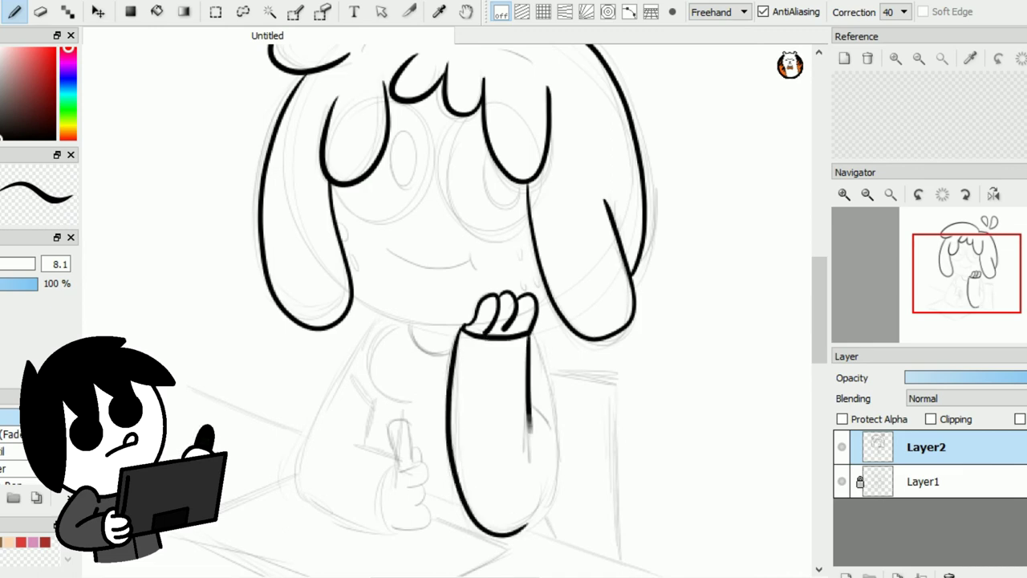
pyautogui.moveTo(557, 438); pyautogui.dragTo(525, 526)
pyautogui.moveTo(532, 334); pyautogui.dragTo(558, 448)
# Ink the jawline from the left lock to the propped hand, plus the neckline and rounded collar
pyautogui.moveTo(549, 301); pyautogui.dragTo(537, 312)
pyautogui.moveTo(353, 296)
pyautogui.mouseDown()
pyautogui.moveTo(373, 314)
pyautogui.moveTo(459, 331)
pyautogui.mouseUp()
pyautogui.hotkey('ctrl', 'z')
pyautogui.moveTo(353, 296); pyautogui.dragTo(464, 325)
pyautogui.moveTo(410, 328)
pyautogui.mouseDown()
pyautogui.moveTo(443, 351)
pyautogui.moveTo(417, 404)
pyautogui.mouseUp()
# Ink the pen, the hand gripping it and the sleeve outline from shoulder to wrist
pyautogui.moveTo(404, 405); pyautogui.dragTo(403, 421)
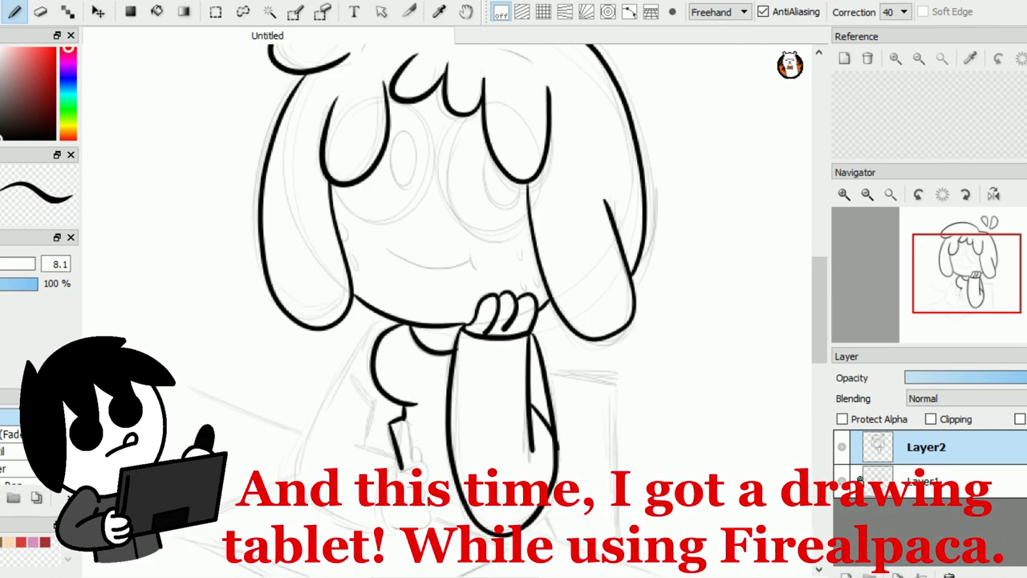
pyautogui.moveTo(402, 468); pyautogui.dragTo(415, 463)
pyautogui.moveTo(414, 462); pyautogui.dragTo(415, 503)
pyautogui.moveTo(420, 504); pyautogui.dragTo(396, 529)
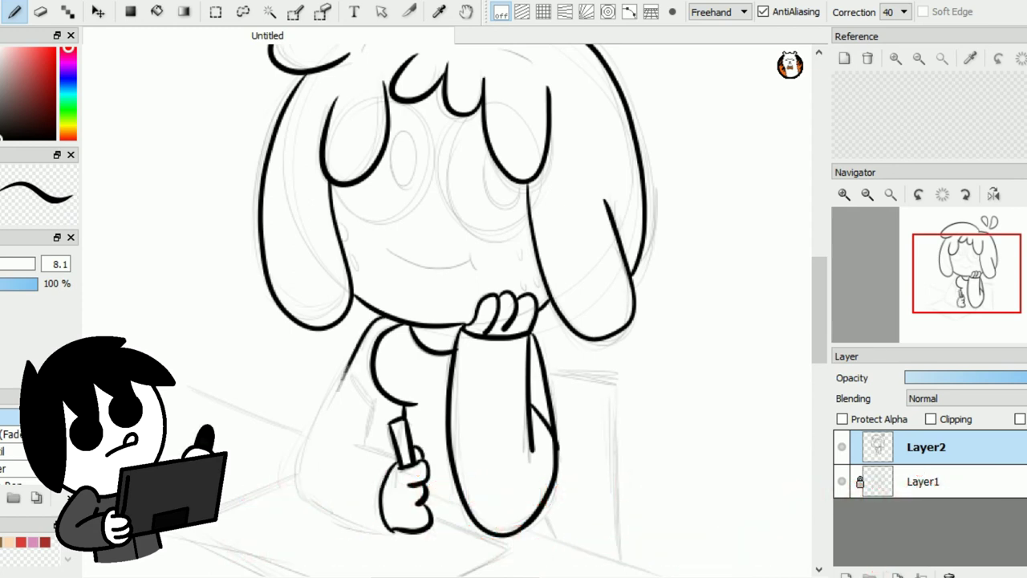
pyautogui.moveTo(383, 317); pyautogui.dragTo(387, 524)
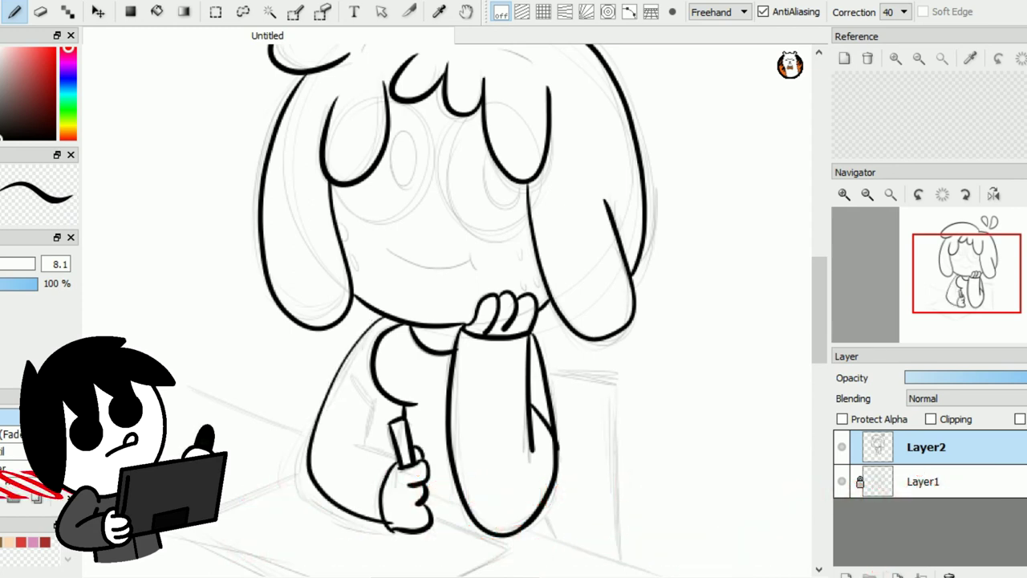
# Ink the face with two round eyes, black oval pupils, eyebrows, nose, smile and cheek freckles
pyautogui.moveTo(819, 309); pyautogui.dragTo(819, 290)
pyautogui.moveTo(464, 198)
pyautogui.mouseDown()
pyautogui.moveTo(450, 212)
pyautogui.moveTo(521, 302)
pyautogui.mouseUp()
pyautogui.moveTo(424, 274); pyautogui.dragTo(344, 285)
pyautogui.moveTo(520, 304); pyautogui.dragTo(529, 292)
pyautogui.moveTo(487, 239); pyautogui.dragTo(519, 268)
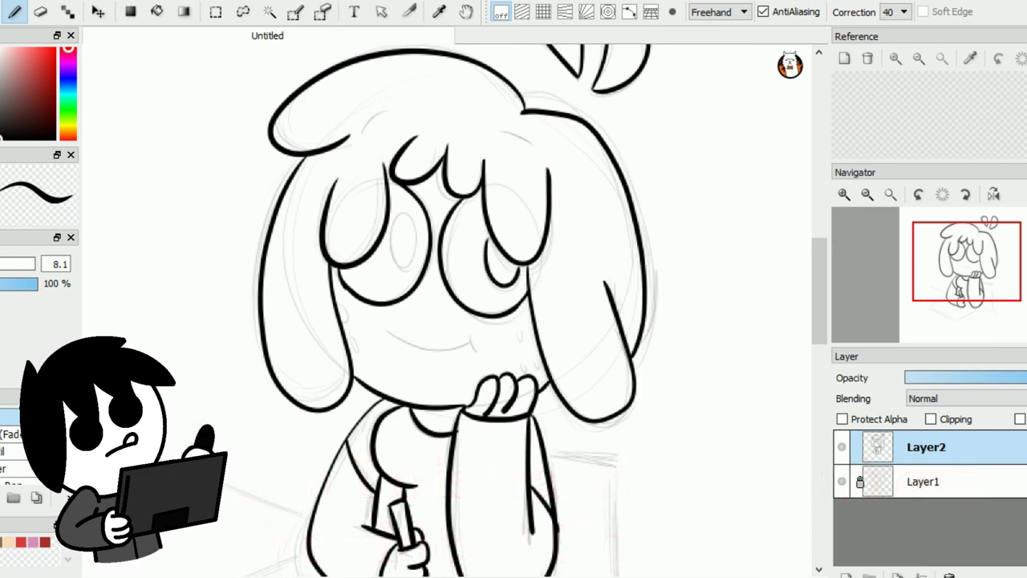
pyautogui.hotkey('ctrl', 'z')
pyautogui.moveTo(403, 214); pyautogui.dragTo(421, 245)
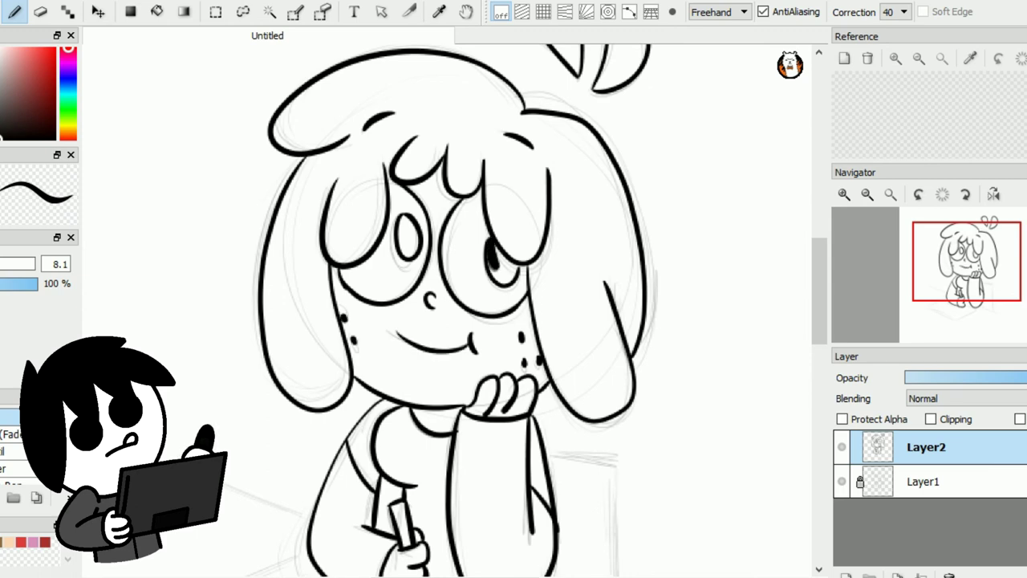
pyautogui.moveTo(403, 220); pyautogui.dragTo(409, 255)
# Ink the table's back edge and the chair back behind the character
pyautogui.moveTo(819, 290); pyautogui.dragTo(819, 335)
pyautogui.moveTo(186, 246); pyautogui.dragTo(295, 288)
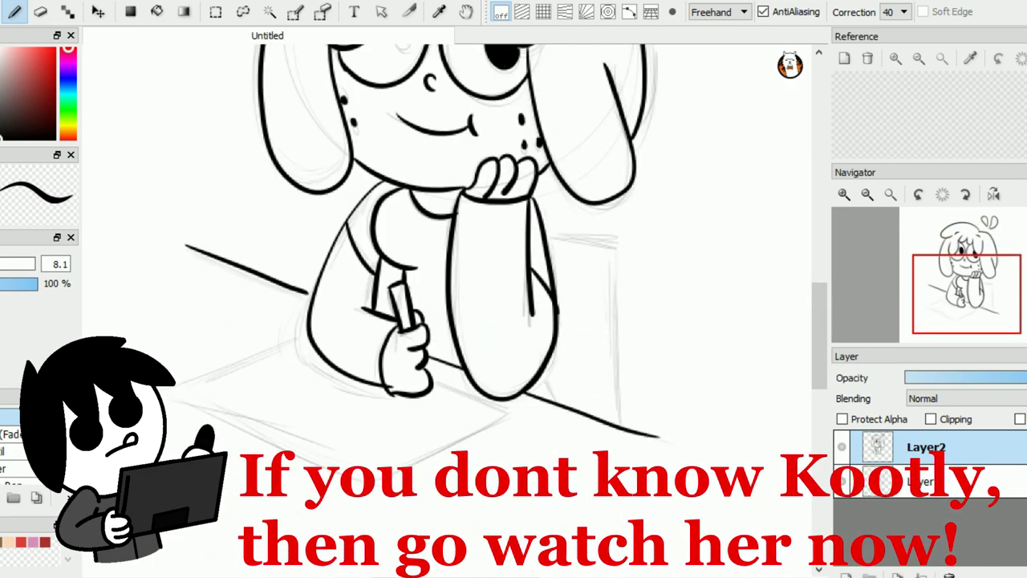
pyautogui.moveTo(612, 242); pyautogui.dragTo(610, 417)
pyautogui.moveTo(819, 335)
pyautogui.mouseDown()
pyautogui.moveTo(819, 301)
pyautogui.moveTo(819, 326)
pyautogui.mouseUp()
pyautogui.moveTo(557, 235); pyautogui.dragTo(536, 255)
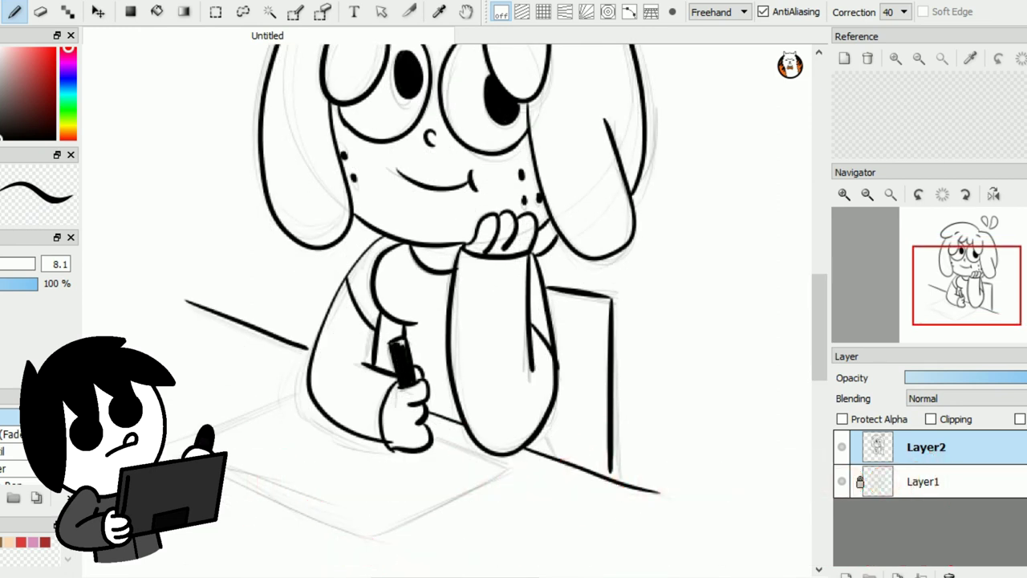
# Ink the diamond-shaped outline of the drawing tablet beneath the pen hand
pyautogui.moveTo(215, 431)
pyautogui.mouseDown()
pyautogui.moveTo(308, 390)
pyautogui.moveTo(369, 539)
pyautogui.moveTo(382, 517)
pyautogui.moveTo(478, 464)
pyautogui.mouseUp()
pyautogui.hotkey('ctrl', 'z')
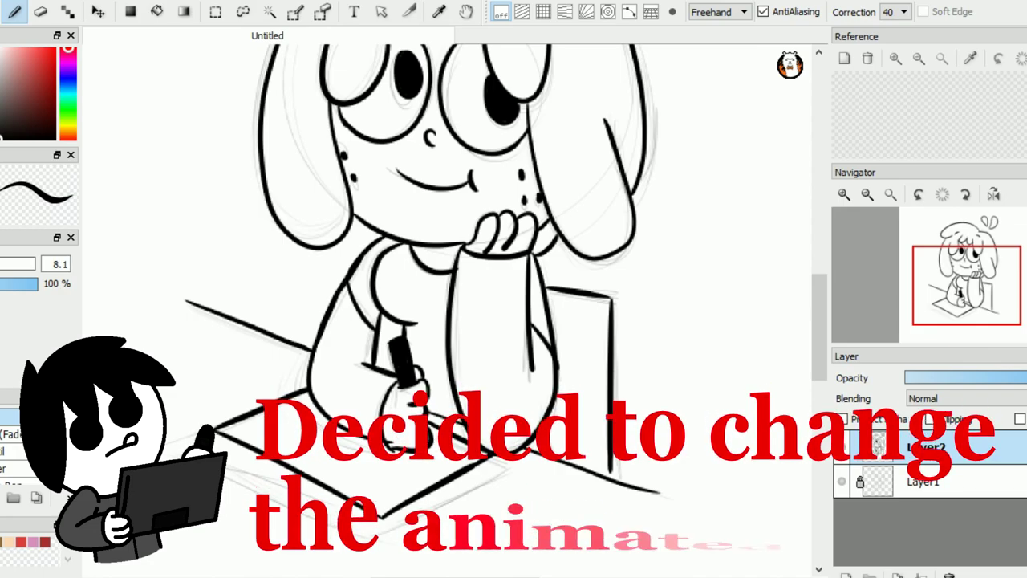
# Extend the chair back's outer vertical line down until it meets the table edge
pyautogui.moveTo(819, 327)
pyautogui.mouseDown()
pyautogui.moveTo(819, 289)
pyautogui.moveTo(820, 320)
pyautogui.mouseUp()
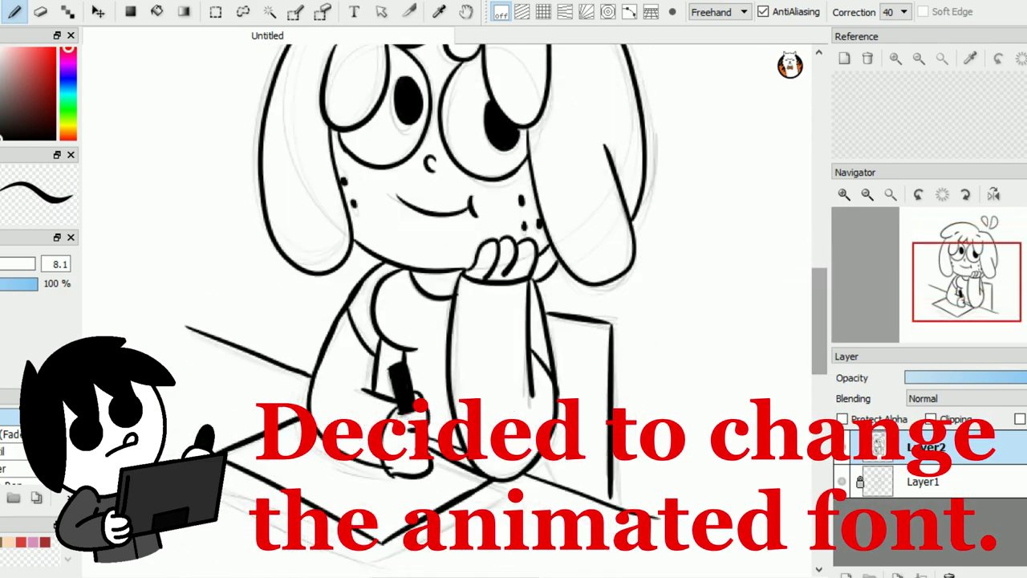
pyautogui.press('e')
pyautogui.scroll(5, 447, 310)
pyautogui.scroll(-3, 449, 305)
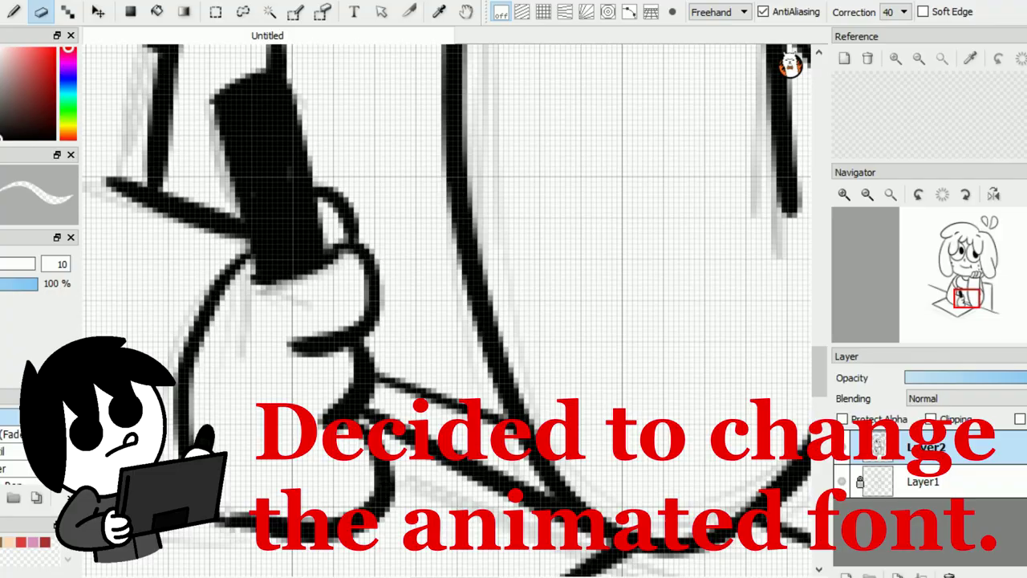
pyautogui.moveTo(374, 577); pyautogui.dragTo(333, 577)
pyautogui.moveTo(819, 371); pyautogui.dragTo(819, 204)
pyautogui.moveTo(334, 576); pyautogui.dragTo(450, 577)
pyautogui.moveTo(819, 205); pyautogui.dragTo(819, 412)
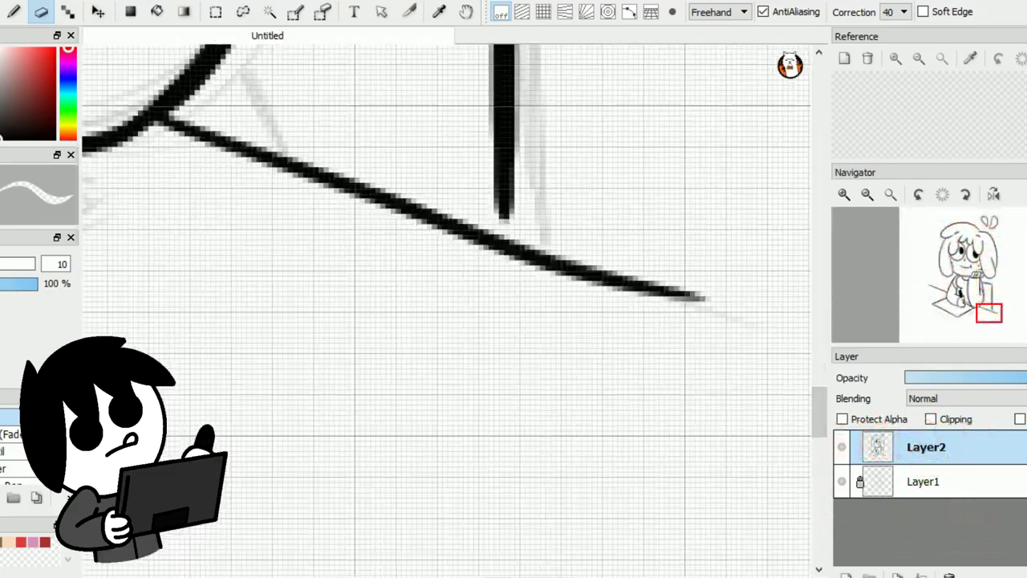
pyautogui.press('b')
pyautogui.moveTo(504, 201); pyautogui.dragTo(504, 241)
pyautogui.click(867, 194)
pyautogui.moveTo(819, 389); pyautogui.dragTo(819, 340)
pyautogui.press('e')
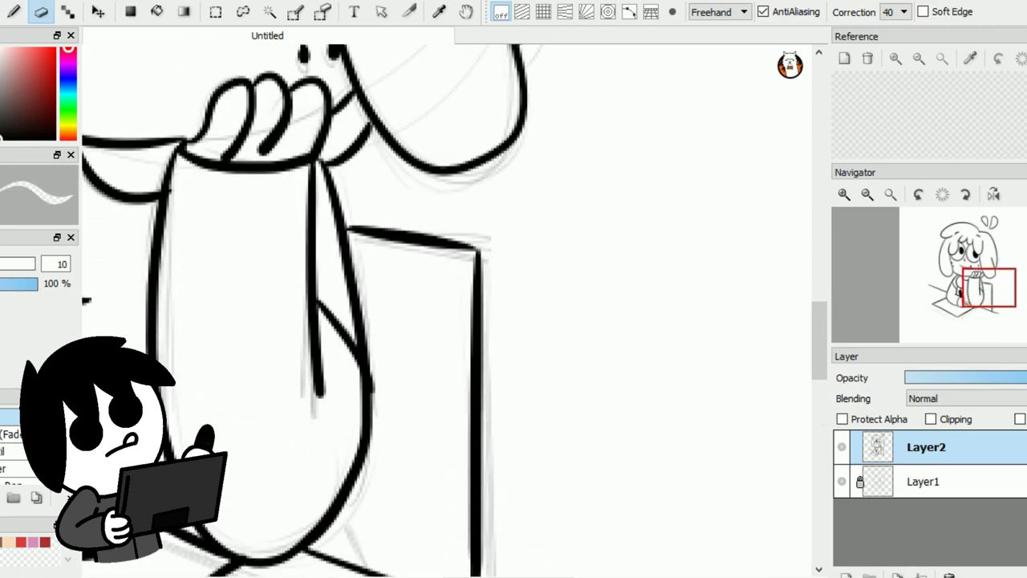
pyautogui.moveTo(516, 577); pyautogui.dragTo(448, 577)
pyautogui.moveTo(819, 341)
pyautogui.mouseDown()
pyautogui.moveTo(819, 308)
pyautogui.moveTo(819, 356)
pyautogui.mouseUp()
# Select the whole line drawing on Layer2 with a rectangular selection, enlarge and shift it slightly, and deselect
pyautogui.click(890, 194)
pyautogui.click(216, 12)
pyautogui.moveTo(252, 60)
pyautogui.mouseDown()
pyautogui.moveTo(298, 87)
pyautogui.moveTo(635, 523)
pyautogui.moveTo(665, 529)
pyautogui.mouseUp()
pyautogui.hotkey('ctrl', 't')
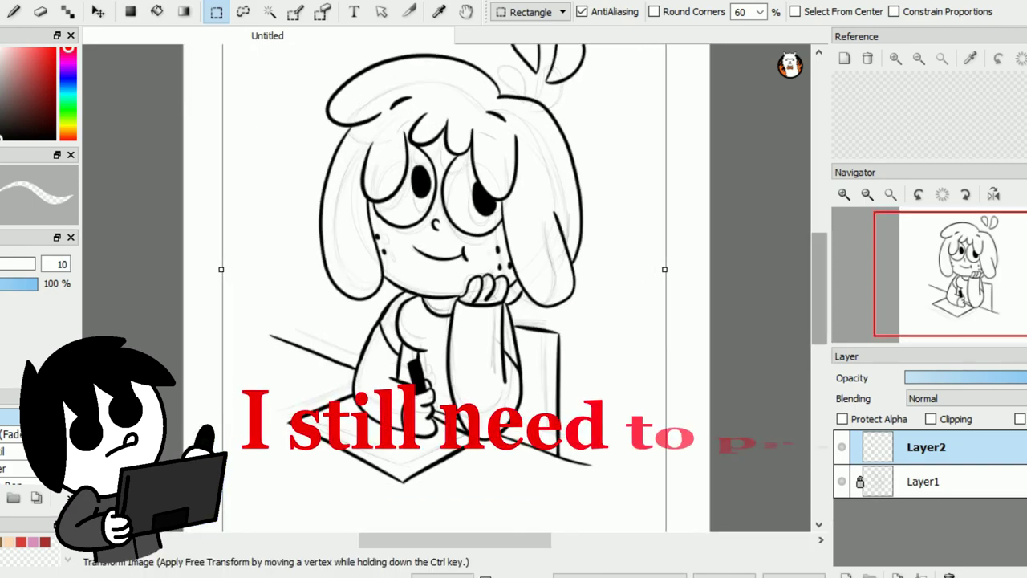
pyautogui.moveTo(819, 288); pyautogui.dragTo(819, 314)
pyautogui.moveTo(665, 437); pyautogui.dragTo(673, 448)
pyautogui.moveTo(819, 314); pyautogui.dragTo(819, 285)
pyautogui.moveTo(446, 297); pyautogui.dragTo(443, 301)
pyautogui.moveTo(820, 284); pyautogui.dragTo(819, 314)
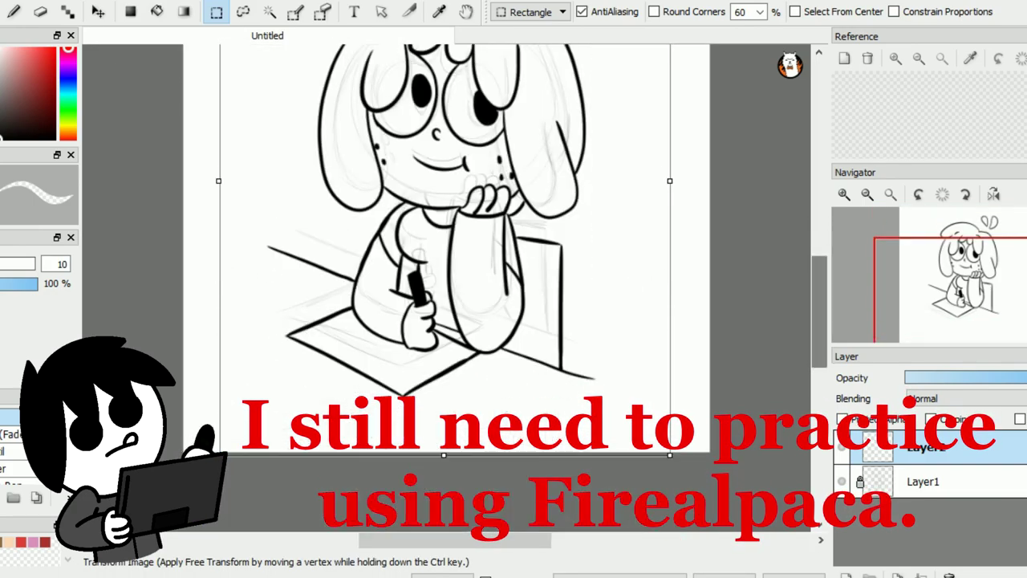
pyautogui.press('Return')
pyautogui.hotkey('ctrl', 'd')
# Ink the short inner edge of the chair from below the elbow down to the table line
pyautogui.click(844, 194)
pyautogui.click(843, 194)
pyautogui.press('[')
pyautogui.press('[')
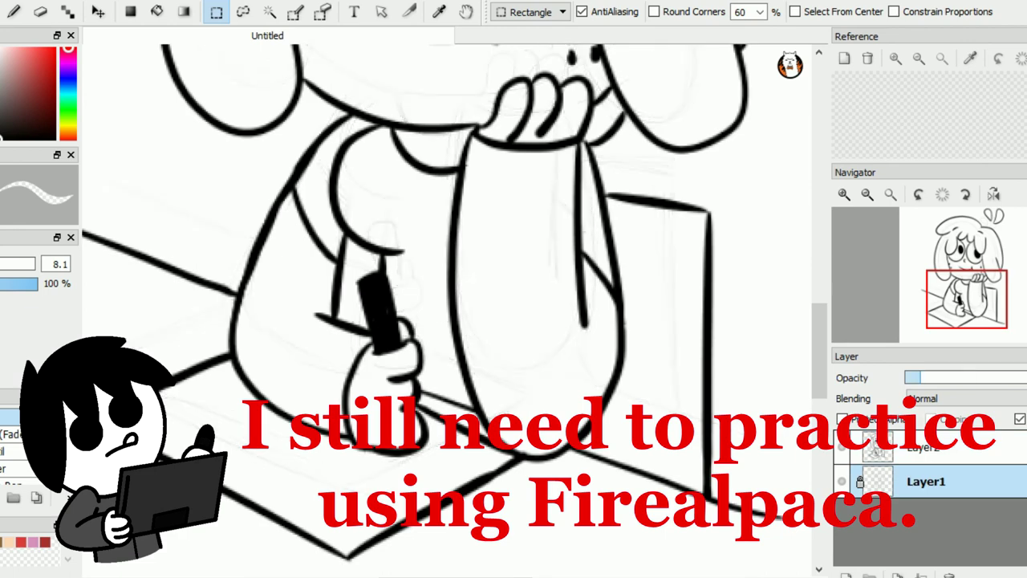
pyautogui.press('b')
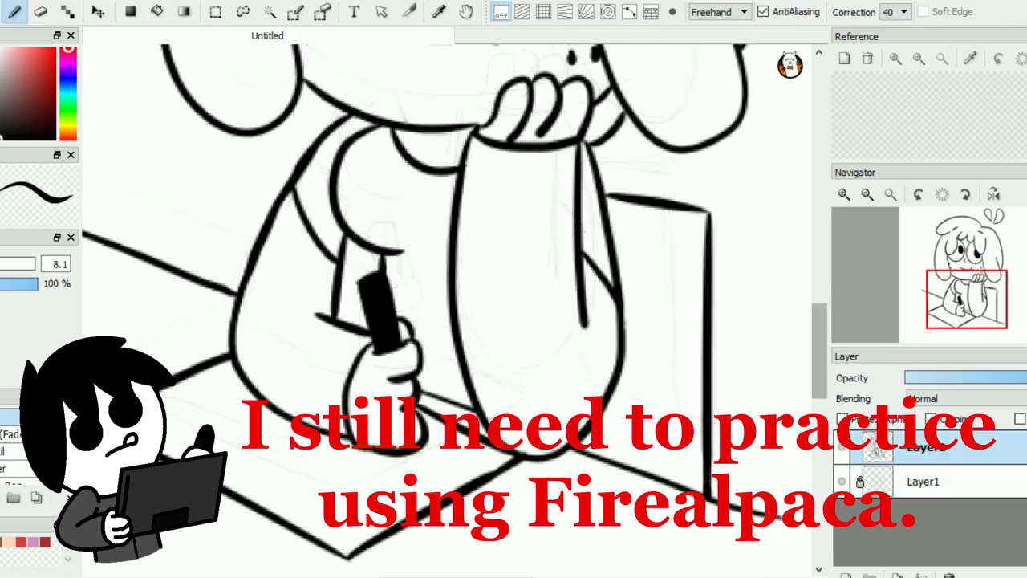
pyautogui.scroll(5, 449, 305)
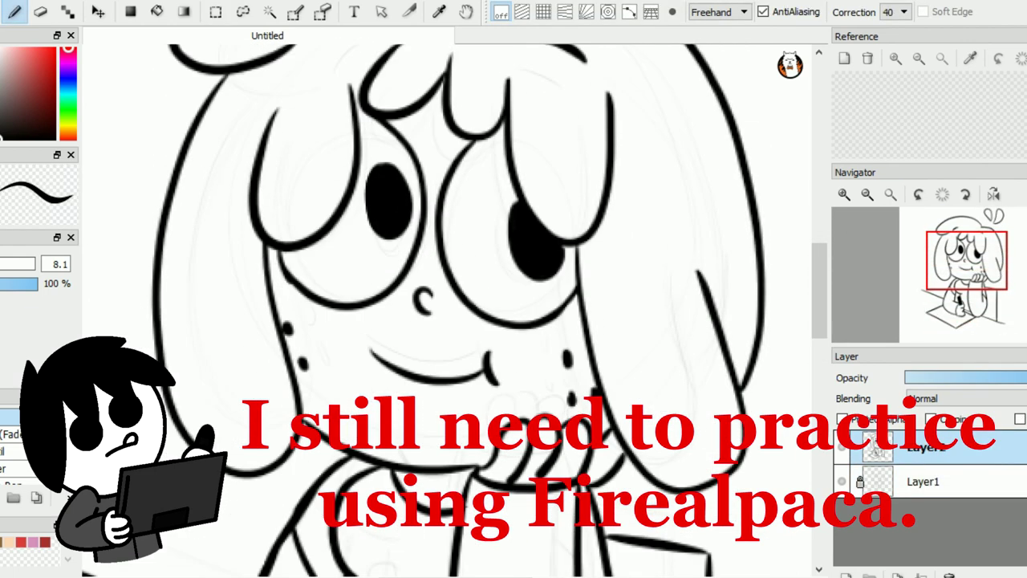
pyautogui.scroll(-5, 450, 305)
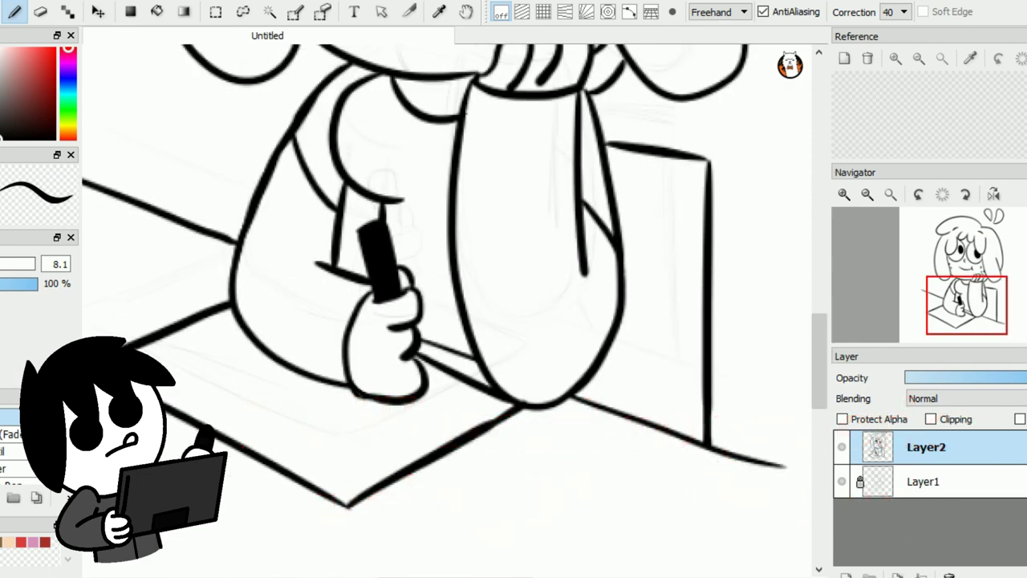
pyautogui.press('e')
pyautogui.press('n')
pyautogui.scroll(5, 449, 305)
pyautogui.scroll(-5, 449, 305)
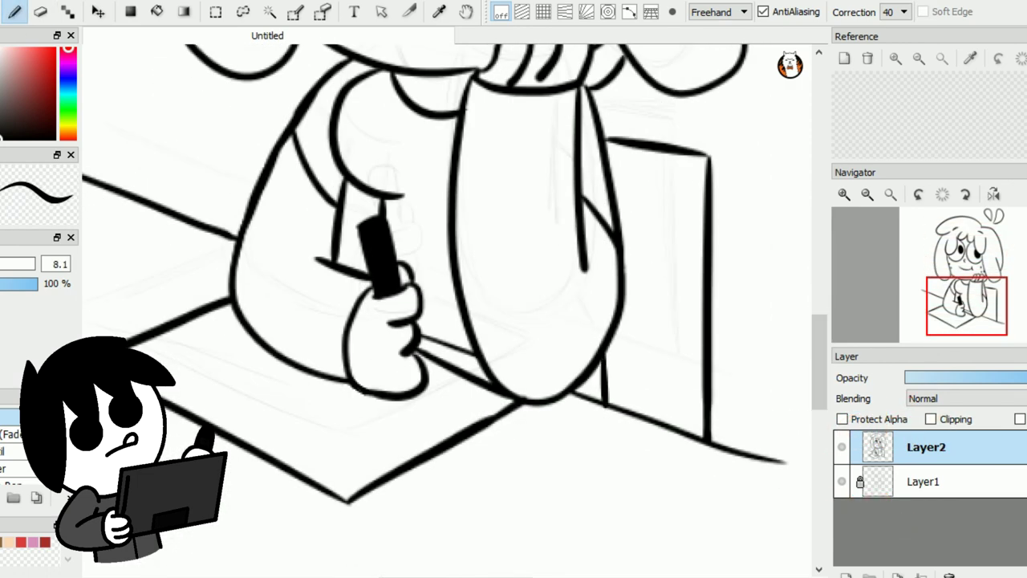
# Give the chair back thickness with a second vertical edge and a second top edge
pyautogui.scroll(3, 449, 305)
pyautogui.hscroll(4, 449, 305)
pyautogui.moveTo(577, 257)
pyautogui.mouseDown()
pyautogui.moveTo(607, 257)
pyautogui.moveTo(587, 520)
pyautogui.moveTo(607, 521)
pyautogui.mouseUp()
pyautogui.hotkey('ctrl', 'z')
pyautogui.hotkey('ctrl', 'z')
pyautogui.moveTo(470, 221); pyautogui.dragTo(603, 256)
# Ink the inner screen outline parallel to the drawing tablet's edges, stopping at the sleeve and hand
pyautogui.moveTo(361, 401)
pyautogui.mouseDown()
pyautogui.moveTo(351, 246)
pyautogui.moveTo(659, 237)
pyautogui.mouseUp()
pyautogui.moveTo(538, 376); pyautogui.dragTo(641, 336)
pyautogui.moveTo(638, 333); pyautogui.dragTo(596, 311)
pyautogui.moveTo(538, 376); pyautogui.dragTo(339, 288)
pyautogui.moveTo(339, 288); pyautogui.dragTo(408, 261)
# Fill the tablet's inner screen area with solid black
pyautogui.press('g')
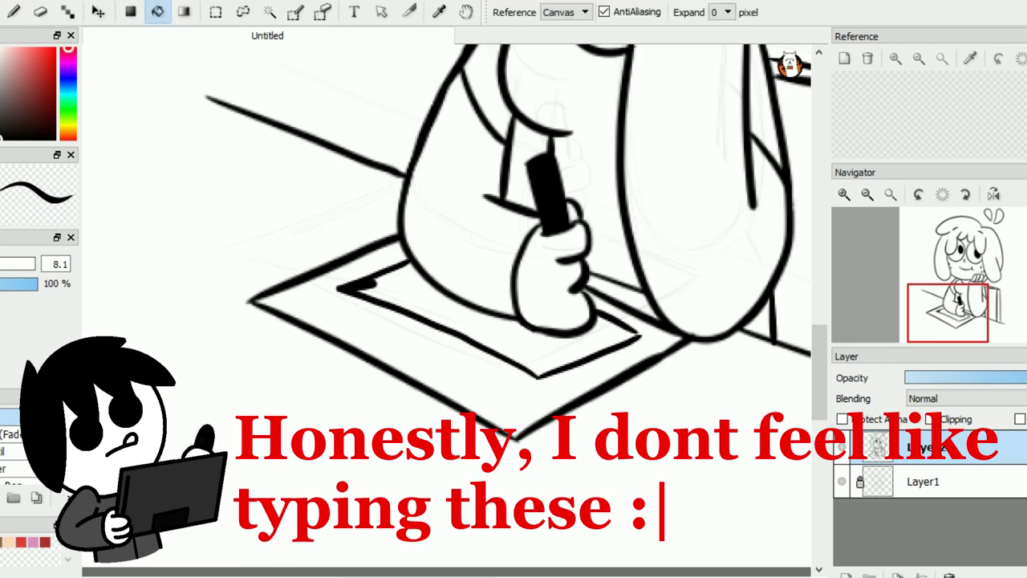
pyautogui.click(373, 285)
pyautogui.press('b')
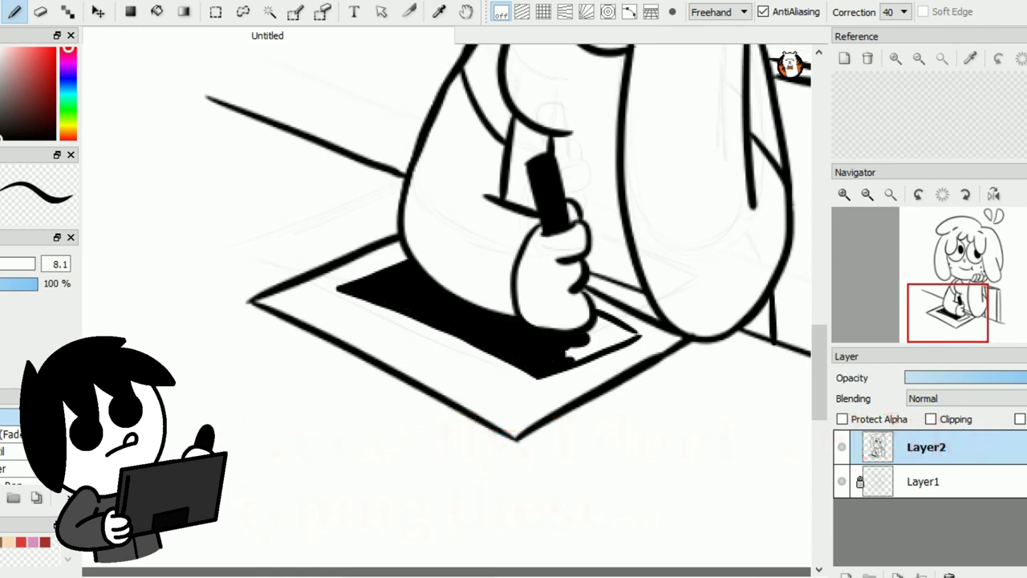
# Draw a small solid black oval button on the tablet border near its front corner
pyautogui.moveTo(504, 377)
pyautogui.mouseDown()
pyautogui.moveTo(509, 421)
pyautogui.moveTo(508, 406)
pyautogui.mouseUp()
pyautogui.moveTo(499, 401)
pyautogui.mouseDown()
pyautogui.moveTo(501, 449)
pyautogui.moveTo(511, 441)
pyautogui.mouseUp()
pyautogui.hotkey('ctrl', 'z')
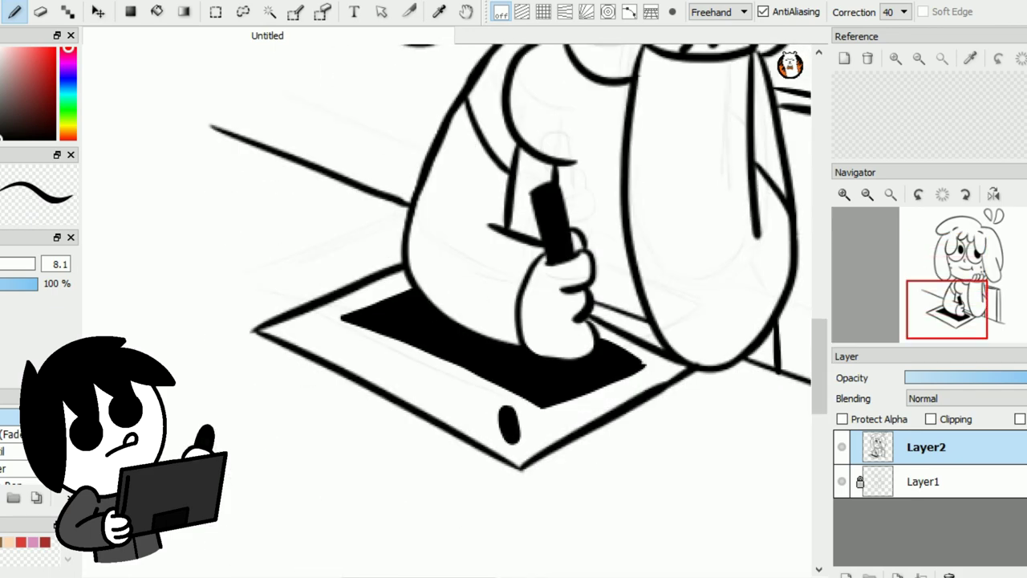
# Handwrite the note "Its a wacom" with an arrow pointing at the tablet
pyautogui.moveTo(228, 257); pyautogui.dragTo(530, 261)
pyautogui.moveTo(393, 182); pyautogui.dragTo(405, 216)
pyautogui.moveTo(403, 175); pyautogui.dragTo(413, 193)
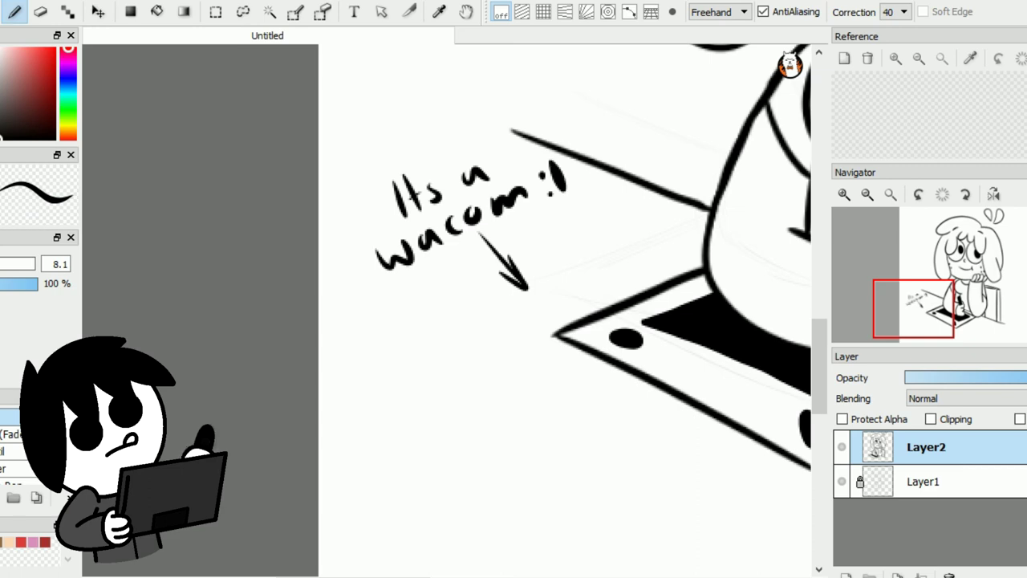
# Undo all strokes of the handwritten note and its arrow
pyautogui.hotkey('ctrl', 'z')
pyautogui.hotkey('ctrl', 'z')
pyautogui.hotkey('ctrl', 'z')
pyautogui.hotkey('ctrl', 'z')
pyautogui.hotkey('ctrl', 'z')
pyautogui.hotkey('ctrl', 'z')
pyautogui.hotkey('ctrl', 'z')
pyautogui.hotkey('ctrl', 'z')
pyautogui.hotkey('ctrl', 'z')
pyautogui.hotkey('ctrl', 'z')
pyautogui.hotkey('ctrl', 'z')
pyautogui.hotkey('ctrl', 'z')
pyautogui.hotkey('ctrl', 'z')
pyautogui.hotkey('ctrl', 'z')
pyautogui.hotkey('ctrl', 'z')
# Handwrite "Hello" with a heart beside the character's head and add a small curved speech mark
pyautogui.hotkey('ctrl', '0')
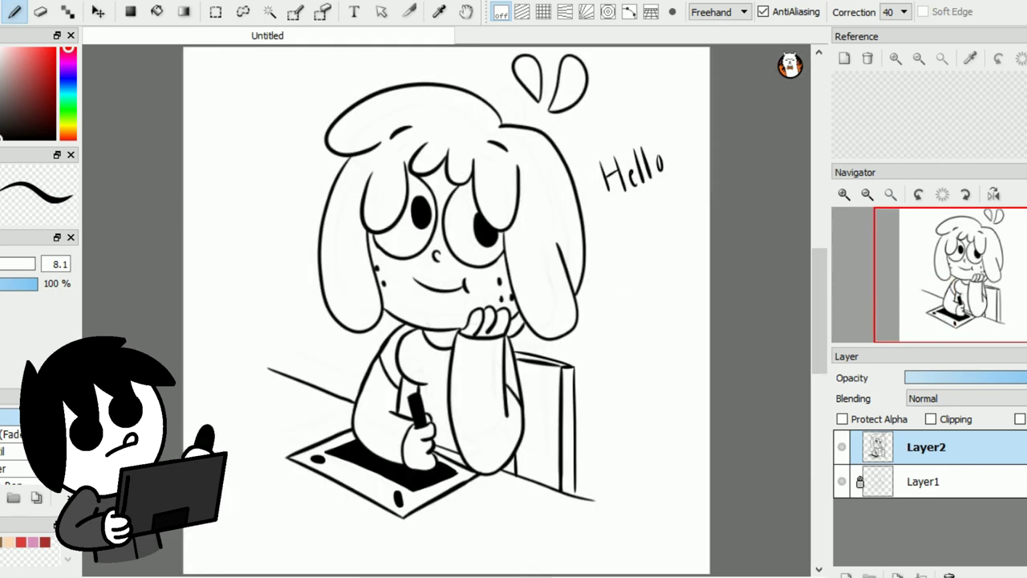
pyautogui.moveTo(607, 205); pyautogui.dragTo(594, 228)
pyautogui.scroll(1, 446, 310)
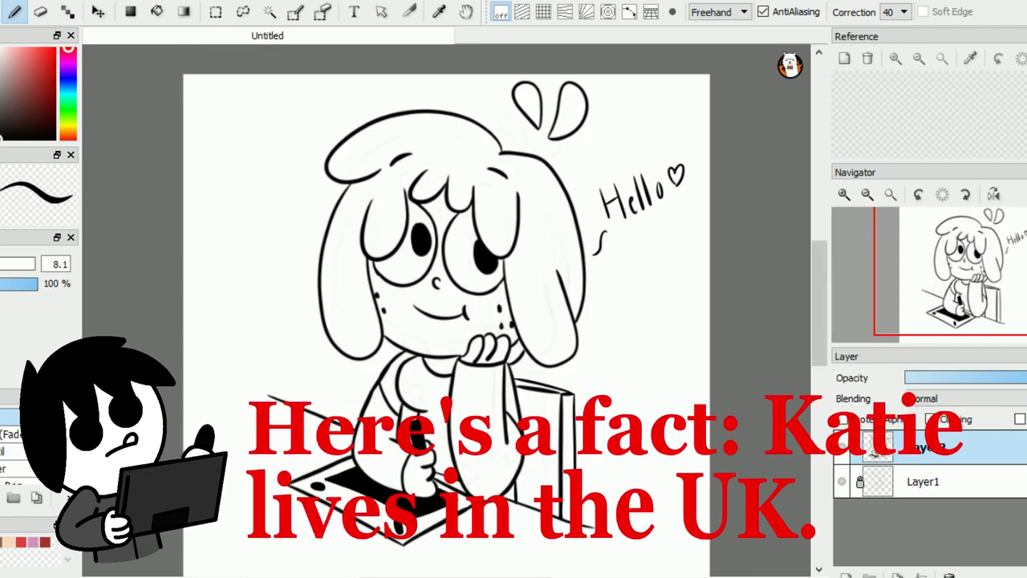
# Handwrite a slanted note beginning "She wouldn" in the blank area left of the character's head
pyautogui.hotkey('ctrl', '+')
pyautogui.hotkey('ctrl', '+')
pyautogui.moveTo(112, 272); pyautogui.dragTo(236, 121)
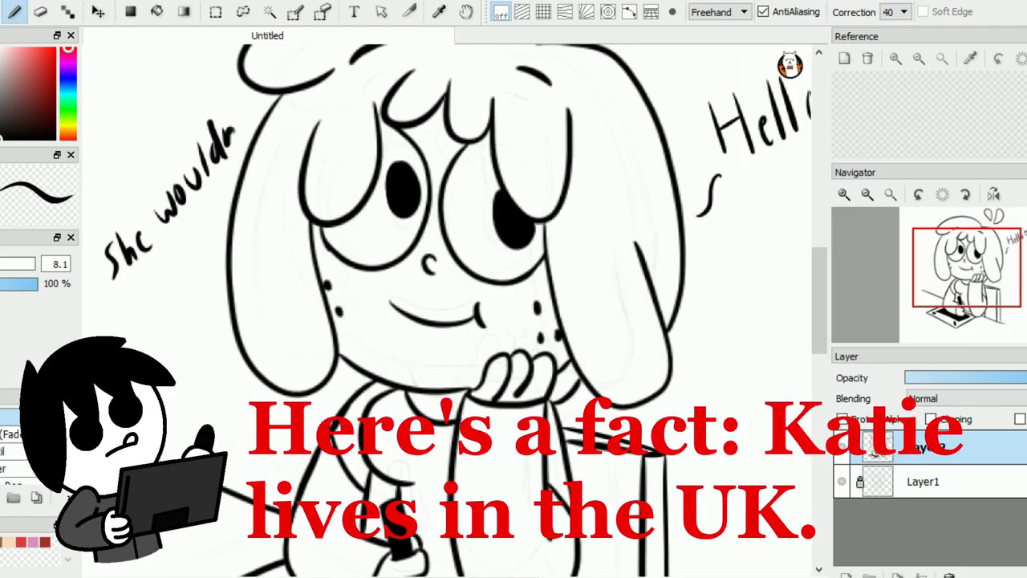
pyautogui.moveTo(140, 296); pyautogui.dragTo(153, 309)
pyautogui.moveTo(154, 291); pyautogui.dragTo(159, 320)
pyautogui.moveTo(165, 255)
pyautogui.mouseDown()
pyautogui.moveTo(174, 284)
pyautogui.moveTo(186, 274)
pyautogui.mouseUp()
pyautogui.moveTo(191, 247); pyautogui.dragTo(197, 260)
pyautogui.moveTo(197, 225); pyautogui.dragTo(204, 249)
# Erase the entire slanted note left of the character's head
pyautogui.click(41, 12)
pyautogui.moveTo(239, 117)
pyautogui.mouseDown()
pyautogui.moveTo(207, 164)
pyautogui.moveTo(173, 281)
pyautogui.moveTo(128, 321)
pyautogui.mouseUp()
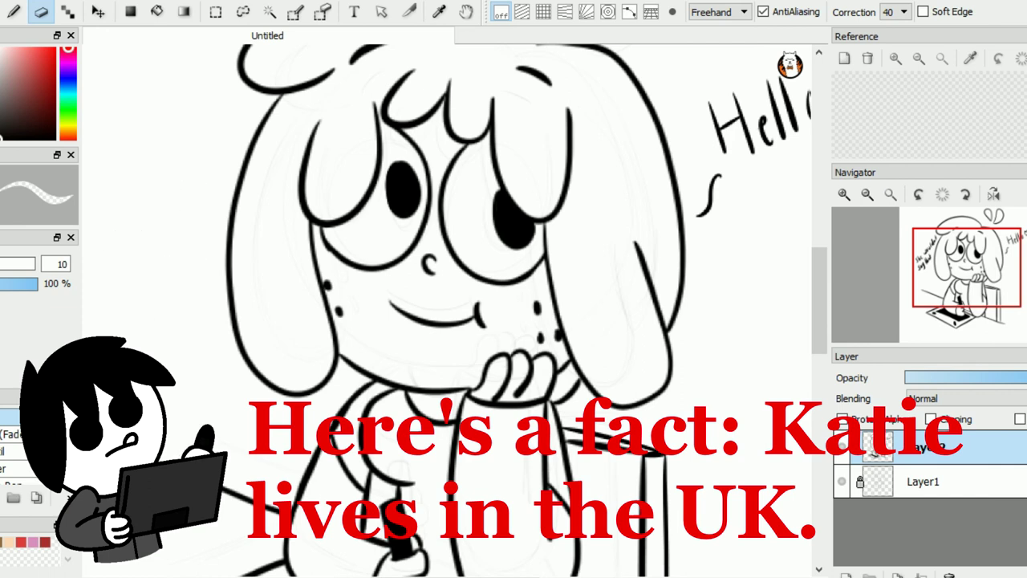
pyautogui.hotkey('ctrl', '0')
# Add a new layer beneath Layer2, lock the line art layer and make the new layer active
pyautogui.click(846, 574)
pyautogui.moveTo(926, 447); pyautogui.dragTo(926, 491)
pyautogui.click(926, 447)
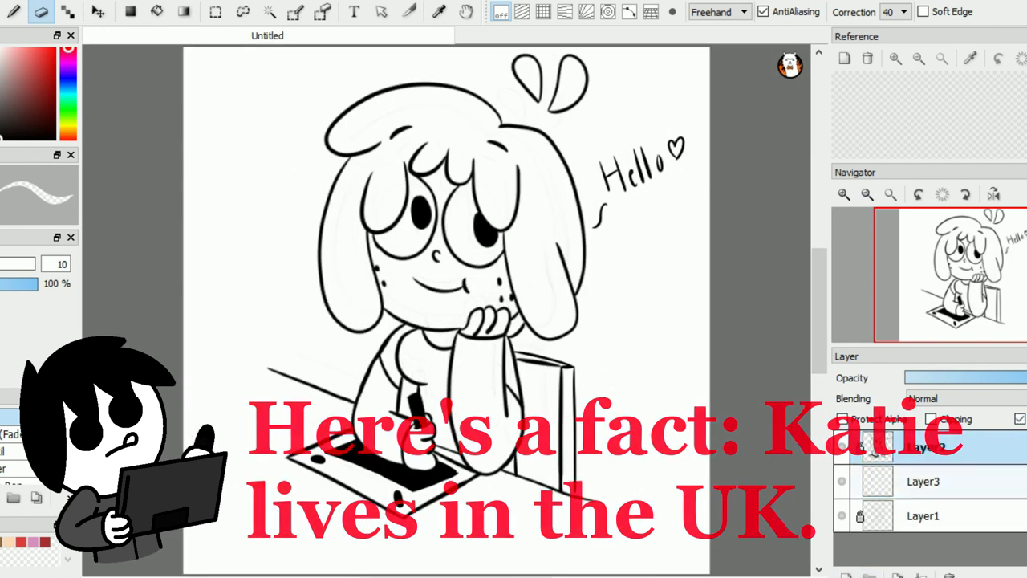
pyautogui.click(1019, 418)
pyautogui.click(926, 482)
# Choose dark brown and brush it along the inside edges of the right side lock on Layer3
pyautogui.click(14, 12)
pyautogui.click(68, 133)
pyautogui.click(31, 85)
pyautogui.press('+')
pyautogui.press('+')
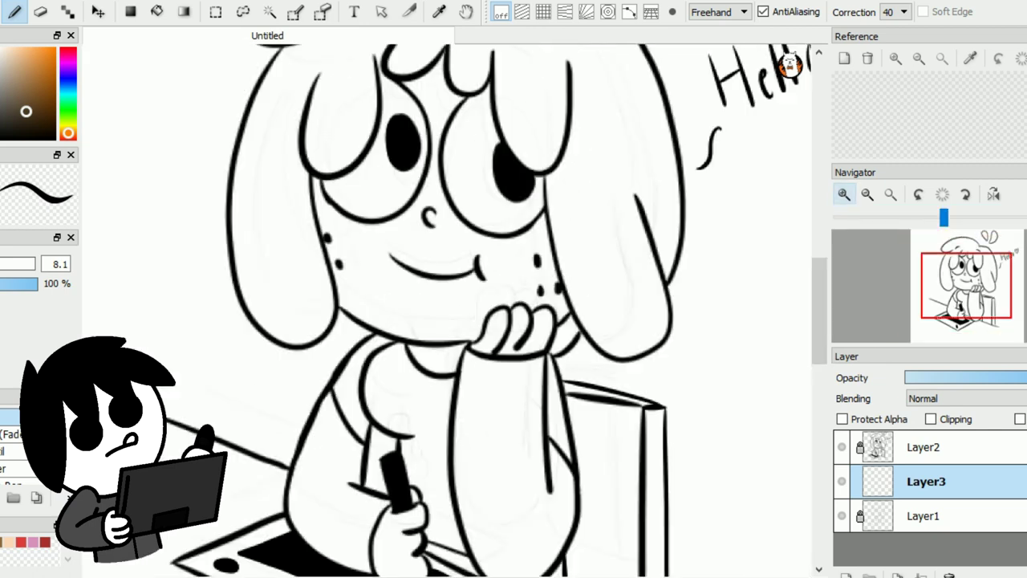
pyautogui.moveTo(554, 286); pyautogui.dragTo(552, 313)
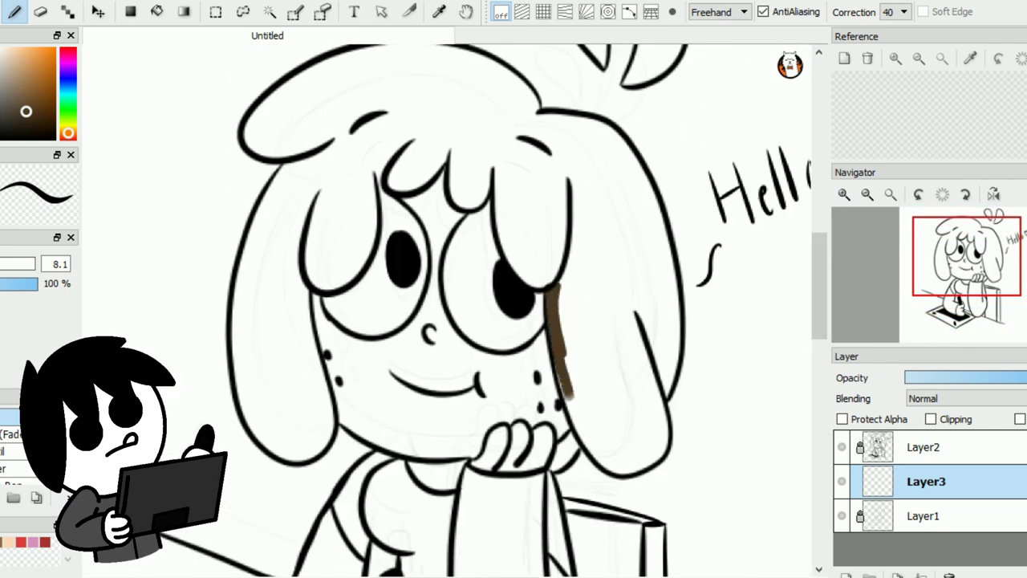
pyautogui.moveTo(573, 393)
pyautogui.mouseDown()
pyautogui.moveTo(613, 468)
pyautogui.moveTo(633, 341)
pyautogui.mouseUp()
pyautogui.moveTo(670, 393); pyautogui.dragTo(648, 281)
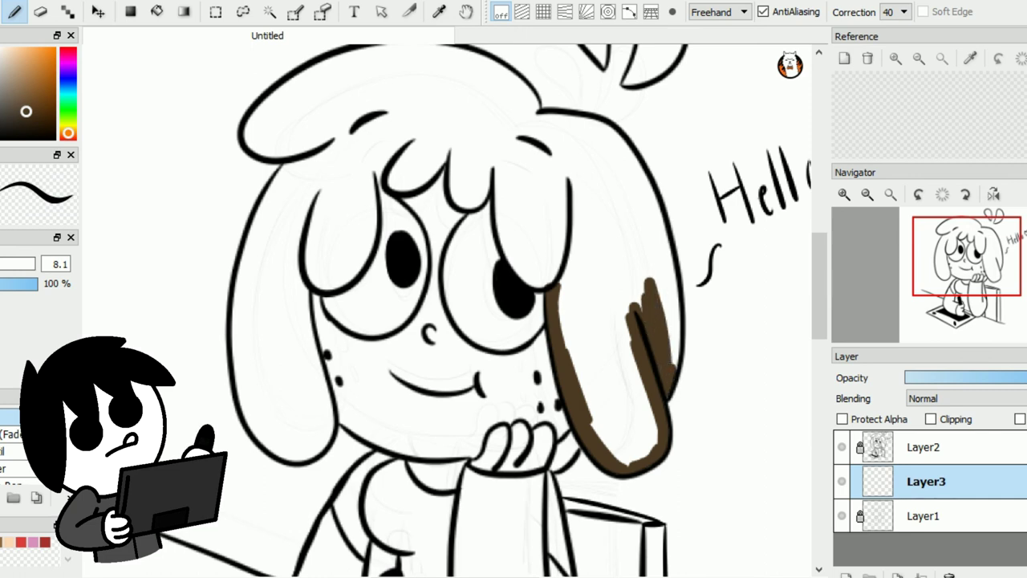
pyautogui.moveTo(565, 263); pyautogui.dragTo(608, 446)
pyautogui.moveTo(576, 305); pyautogui.dragTo(620, 458)
# Enlarge the brush to 17 and fill the right side lock and right fringe with dark brown
pyautogui.moveTo(555, 404); pyautogui.dragTo(83, 297)
pyautogui.click(3, 263)
pyautogui.moveTo(580, 312)
pyautogui.mouseDown()
pyautogui.moveTo(635, 454)
pyautogui.moveTo(608, 317)
pyautogui.moveTo(570, 217)
pyautogui.moveTo(634, 247)
pyautogui.mouseUp()
pyautogui.moveTo(674, 349)
pyautogui.mouseDown()
pyautogui.moveTo(668, 281)
pyautogui.moveTo(617, 149)
pyautogui.moveTo(531, 120)
pyautogui.mouseUp()
pyautogui.moveTo(584, 152)
pyautogui.mouseDown()
pyautogui.moveTo(619, 181)
pyautogui.moveTo(554, 269)
pyautogui.moveTo(521, 255)
pyautogui.moveTo(505, 210)
pyautogui.mouseUp()
pyautogui.moveTo(463, 125)
pyautogui.mouseDown()
pyautogui.moveTo(461, 192)
pyautogui.moveTo(510, 111)
pyautogui.mouseUp()
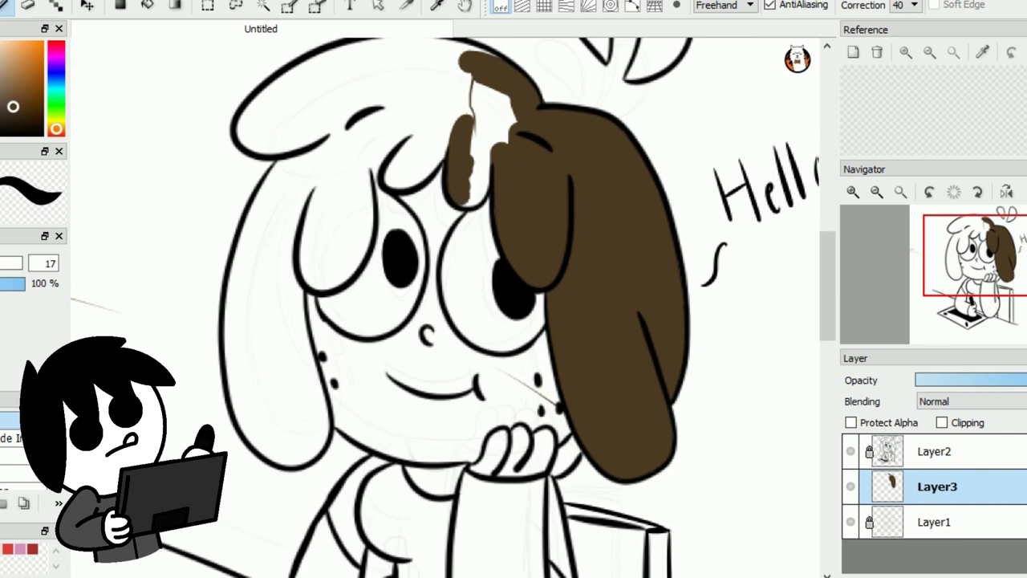
# Paint the top of the hair, the remaining fringe and the left side lock dark brown
pyautogui.moveTo(472, 59); pyautogui.dragTo(404, 55)
pyautogui.scroll(1, 404, 80)
pyautogui.moveTo(413, 125)
pyautogui.mouseDown()
pyautogui.moveTo(314, 146)
pyautogui.moveTo(255, 190)
pyautogui.moveTo(257, 209)
pyautogui.moveTo(337, 201)
pyautogui.moveTo(418, 160)
pyautogui.moveTo(461, 164)
pyautogui.moveTo(445, 204)
pyautogui.moveTo(409, 241)
pyautogui.moveTo(378, 232)
pyautogui.moveTo(258, 290)
pyautogui.moveTo(309, 309)
pyautogui.moveTo(343, 344)
pyautogui.moveTo(355, 261)
pyautogui.moveTo(285, 407)
pyautogui.moveTo(263, 392)
pyautogui.moveTo(246, 351)
pyautogui.mouseUp()
pyautogui.moveTo(239, 305)
pyautogui.mouseDown()
pyautogui.moveTo(245, 472)
pyautogui.moveTo(258, 513)
pyautogui.moveTo(317, 522)
pyautogui.moveTo(295, 425)
pyautogui.mouseUp()
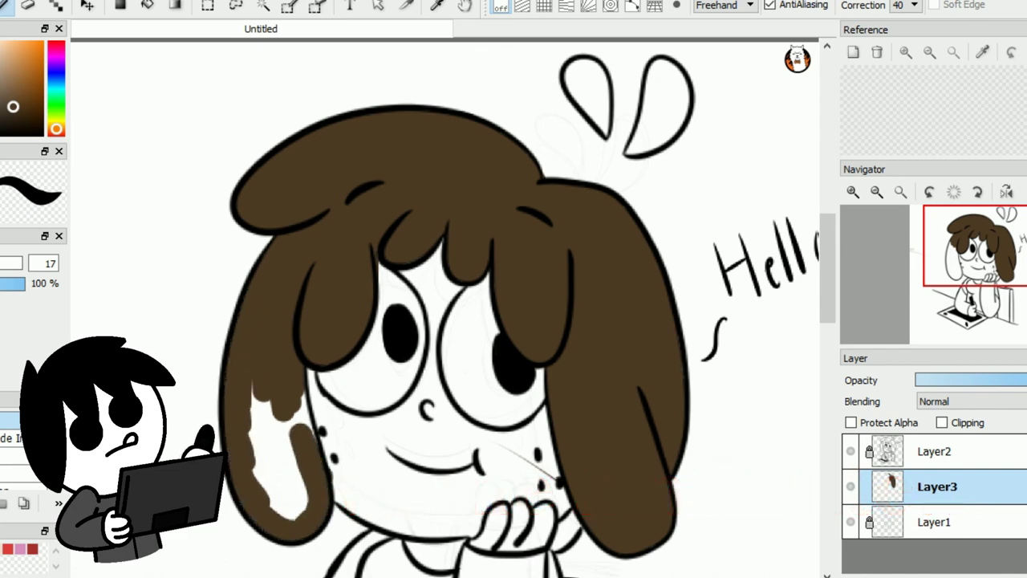
pyautogui.moveTo(299, 513); pyautogui.dragTo(263, 405)
# Clean up the brown overspill along the hair edges with the eraser at size 5.2
pyautogui.press('e')
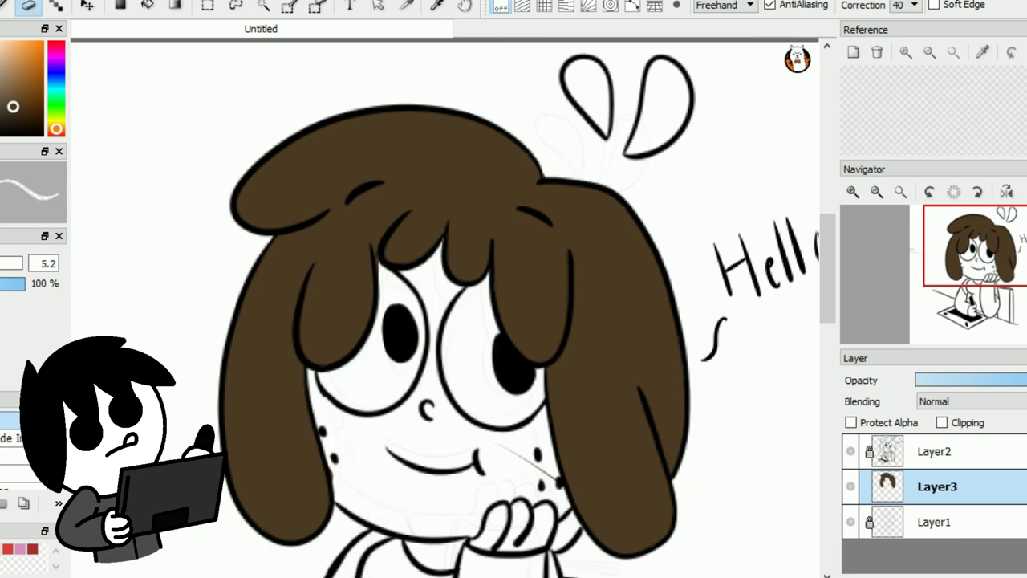
pyautogui.hotkey('ctrl', '+')
pyautogui.hotkey('ctrl', '+')
pyautogui.hotkey('ctrl', '+')
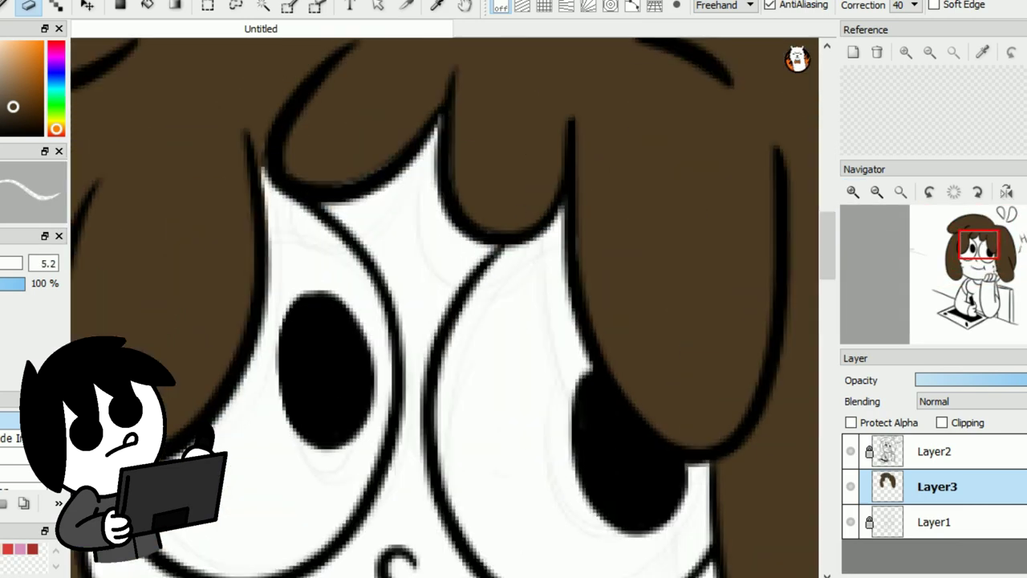
pyautogui.scroll(-5, 446, 307)
pyautogui.moveTo(134, 264); pyautogui.dragTo(144, 312)
# Fill the two drop-shaped tufts above the head with dark brown using brush size 12.7
pyautogui.press('b')
pyautogui.press('[')
pyautogui.moveTo(979, 269)
pyautogui.mouseDown()
pyautogui.moveTo(966, 227)
pyautogui.moveTo(1012, 221)
pyautogui.mouseUp()
pyautogui.moveTo(238, 112)
pyautogui.mouseDown()
pyautogui.moveTo(274, 168)
pyautogui.moveTo(292, 164)
pyautogui.moveTo(281, 97)
pyautogui.moveTo(226, 59)
pyautogui.moveTo(209, 128)
pyautogui.moveTo(247, 93)
pyautogui.mouseUp()
pyautogui.moveTo(384, 225)
pyautogui.mouseDown()
pyautogui.moveTo(391, 275)
pyautogui.moveTo(474, 210)
pyautogui.moveTo(491, 104)
pyautogui.moveTo(433, 57)
pyautogui.moveTo(385, 241)
pyautogui.moveTo(457, 120)
pyautogui.mouseUp()
pyautogui.click(900, 192)
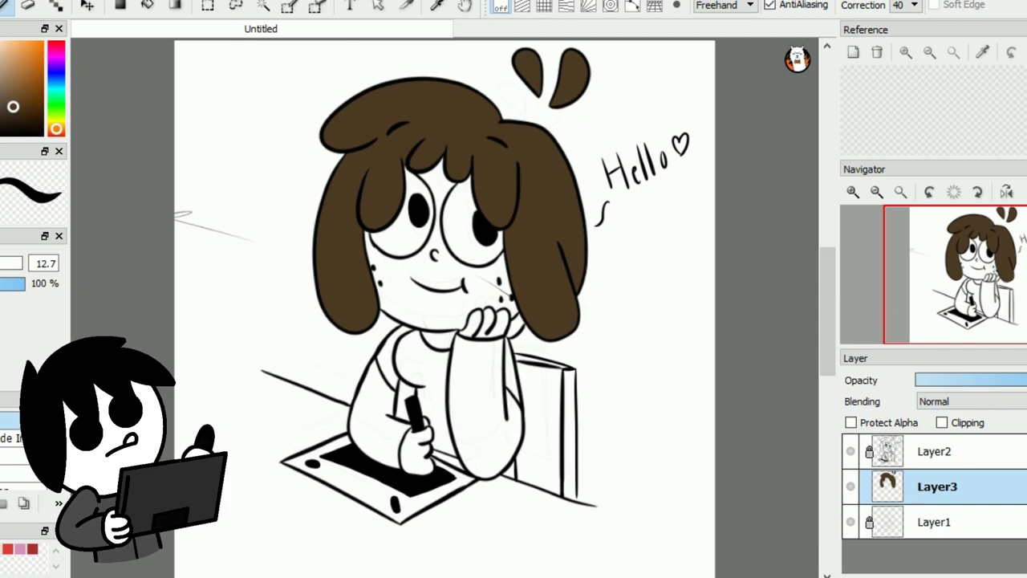
# Paint the face, neck and the hand under the chin light peach, keeping the eyes white
pyautogui.scroll(3, 447, 241)
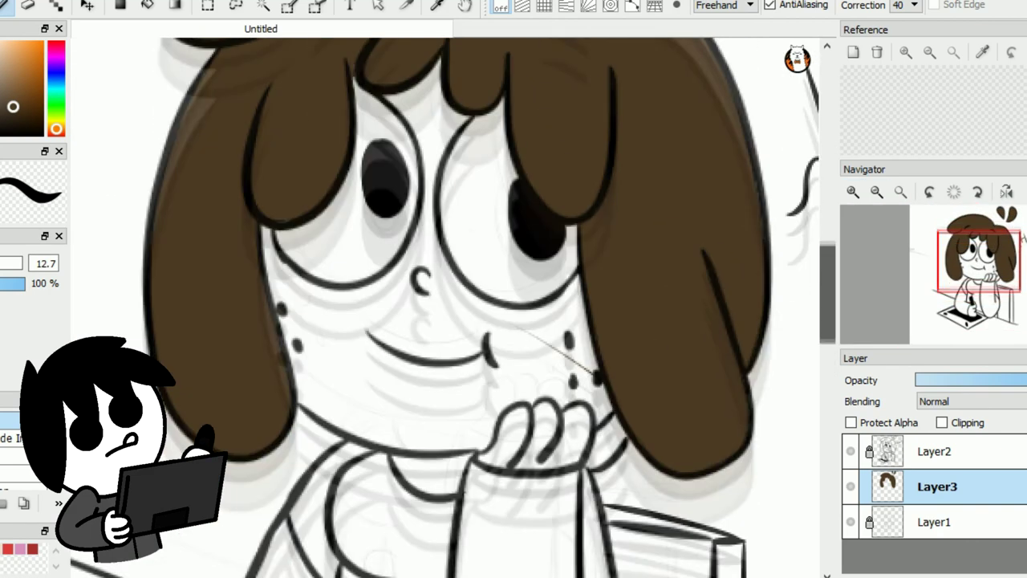
pyautogui.moveTo(299, 298)
pyautogui.mouseDown()
pyautogui.moveTo(287, 330)
pyautogui.moveTo(393, 281)
pyautogui.moveTo(427, 207)
pyautogui.moveTo(430, 96)
pyautogui.mouseUp()
pyautogui.hotkey('ctrl', 'z')
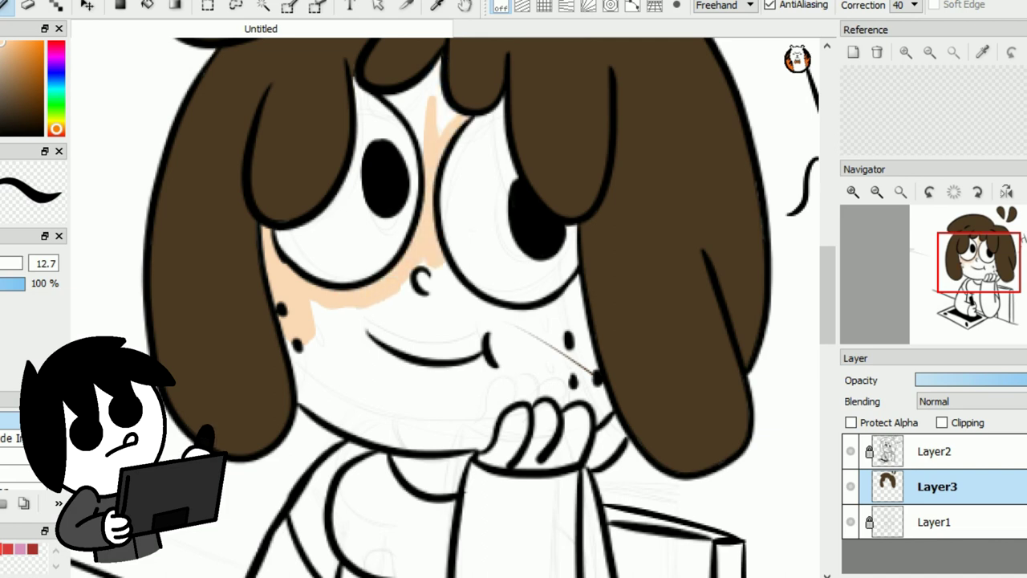
pyautogui.moveTo(433, 96)
pyautogui.mouseDown()
pyautogui.moveTo(438, 67)
pyautogui.moveTo(395, 98)
pyautogui.moveTo(420, 128)
pyautogui.moveTo(419, 104)
pyautogui.mouseUp()
pyautogui.moveTo(419, 276)
pyautogui.mouseDown()
pyautogui.moveTo(448, 325)
pyautogui.moveTo(467, 309)
pyautogui.moveTo(561, 308)
pyautogui.moveTo(596, 385)
pyautogui.moveTo(573, 337)
pyautogui.moveTo(556, 401)
pyautogui.moveTo(519, 331)
pyautogui.moveTo(350, 321)
pyautogui.moveTo(295, 356)
pyautogui.mouseUp()
pyautogui.moveTo(327, 406)
pyautogui.mouseDown()
pyautogui.moveTo(384, 345)
pyautogui.moveTo(437, 385)
pyautogui.moveTo(441, 442)
pyautogui.mouseUp()
pyautogui.moveTo(399, 461)
pyautogui.mouseDown()
pyautogui.moveTo(426, 465)
pyautogui.moveTo(491, 353)
pyautogui.moveTo(499, 440)
pyautogui.moveTo(546, 449)
pyautogui.mouseUp()
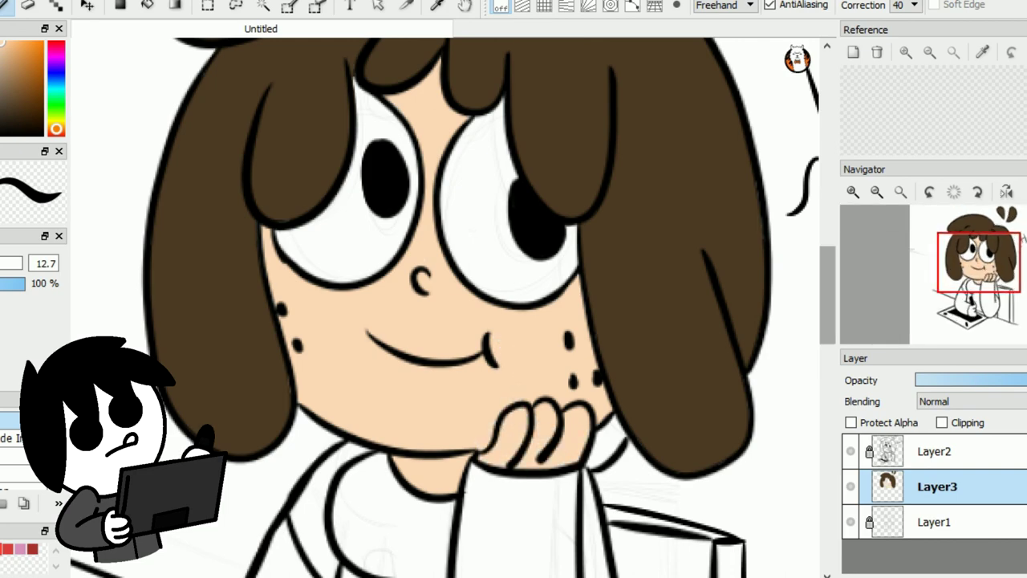
# Paint the hand holding the pen light peach
pyautogui.scroll(-5, 441, 305)
pyautogui.moveTo(375, 317); pyautogui.dragTo(353, 359)
pyautogui.moveTo(375, 411)
pyautogui.mouseDown()
pyautogui.moveTo(405, 384)
pyautogui.moveTo(378, 321)
pyautogui.mouseUp()
# Choose teal blue and fill the shirt's shoulder, chest and the sliver beside the raised arm
pyautogui.moveTo(828, 361)
pyautogui.mouseDown()
pyautogui.moveTo(828, 321)
pyautogui.moveTo(828, 353)
pyautogui.mouseUp()
pyautogui.click(56, 84)
pyautogui.click(42, 64)
pyautogui.moveTo(303, 173)
pyautogui.mouseDown()
pyautogui.moveTo(334, 245)
pyautogui.moveTo(344, 164)
pyautogui.moveTo(331, 128)
pyautogui.moveTo(367, 118)
pyautogui.moveTo(387, 163)
pyautogui.moveTo(352, 190)
pyautogui.moveTo(398, 255)
pyautogui.moveTo(380, 208)
pyautogui.moveTo(396, 172)
pyautogui.moveTo(465, 180)
pyautogui.moveTo(478, 151)
pyautogui.mouseUp()
pyautogui.hotkey('ctrl', 'z')
pyautogui.moveTo(305, 192)
pyautogui.mouseDown()
pyautogui.moveTo(369, 120)
pyautogui.moveTo(361, 233)
pyautogui.moveTo(393, 285)
pyautogui.mouseUp()
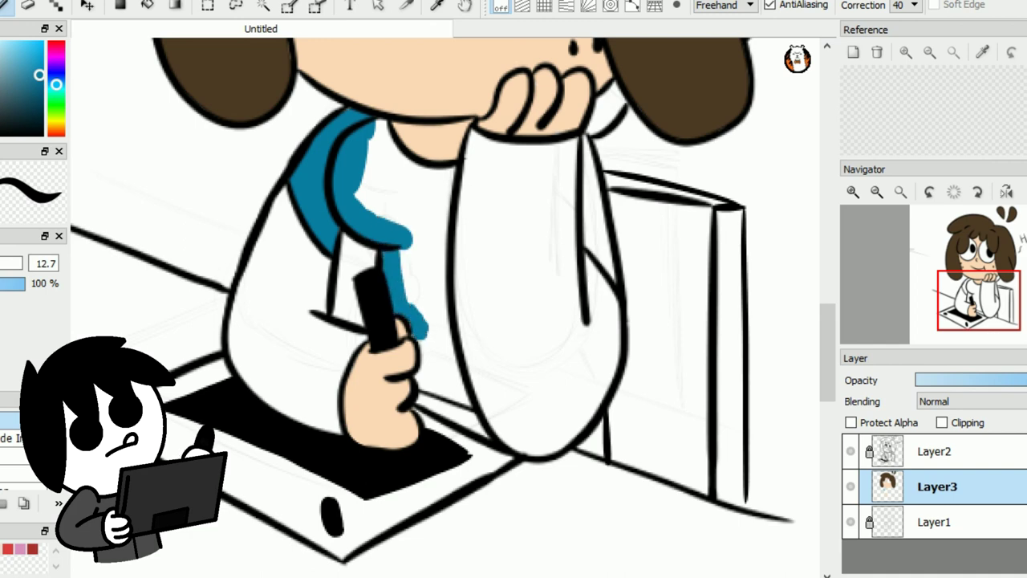
pyautogui.moveTo(461, 397)
pyautogui.mouseDown()
pyautogui.moveTo(438, 353)
pyautogui.moveTo(417, 241)
pyautogui.moveTo(433, 240)
pyautogui.moveTo(437, 193)
pyautogui.moveTo(402, 164)
pyautogui.moveTo(373, 207)
pyautogui.moveTo(413, 231)
pyautogui.moveTo(415, 182)
pyautogui.mouseUp()
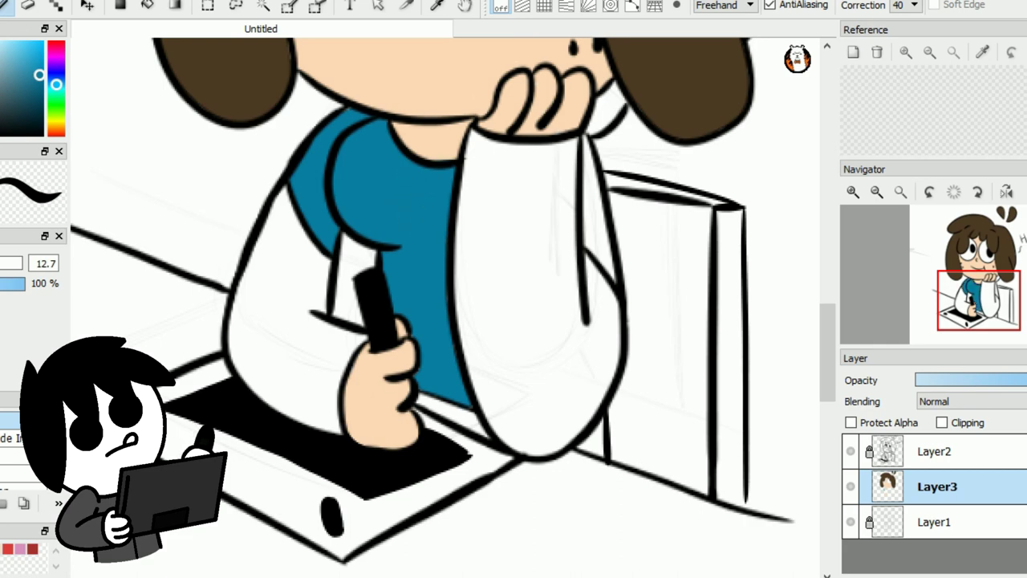
pyautogui.moveTo(590, 197); pyautogui.dragTo(597, 260)
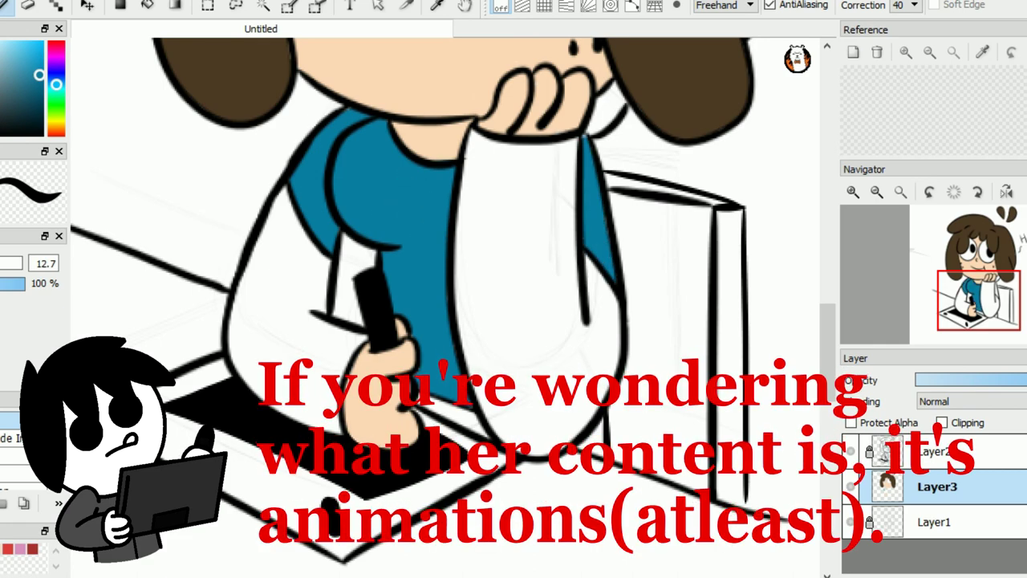
# Paint both sleeves light grey
pyautogui.scroll(-2, 449, 304)
pyautogui.moveTo(265, 197); pyautogui.dragTo(255, 252)
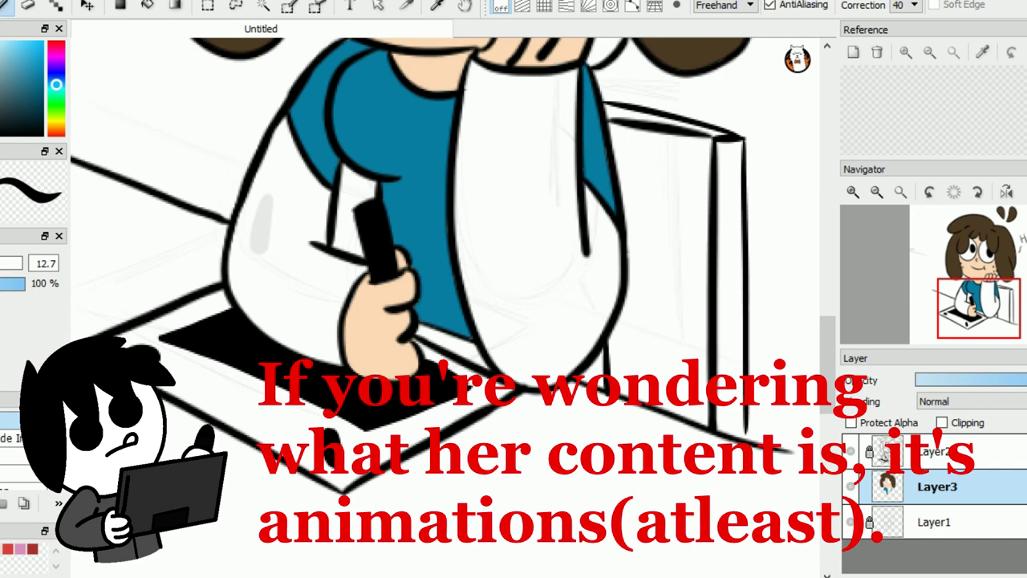
pyautogui.moveTo(311, 189)
pyautogui.mouseDown()
pyautogui.moveTo(318, 255)
pyautogui.moveTo(287, 285)
pyautogui.moveTo(239, 269)
pyautogui.moveTo(297, 345)
pyautogui.moveTo(350, 274)
pyautogui.moveTo(264, 286)
pyautogui.mouseUp()
pyautogui.moveTo(502, 100); pyautogui.dragTo(503, 241)
pyautogui.moveTo(473, 188)
pyautogui.mouseDown()
pyautogui.moveTo(473, 72)
pyautogui.moveTo(571, 76)
pyautogui.moveTo(559, 176)
pyautogui.moveTo(521, 256)
pyautogui.moveTo(469, 240)
pyautogui.moveTo(481, 337)
pyautogui.moveTo(553, 377)
pyautogui.moveTo(513, 353)
pyautogui.moveTo(554, 201)
pyautogui.moveTo(565, 289)
pyautogui.moveTo(592, 193)
pyautogui.moveTo(610, 293)
pyautogui.moveTo(569, 353)
pyautogui.moveTo(592, 256)
pyautogui.mouseUp()
pyautogui.scroll(5, 441, 305)
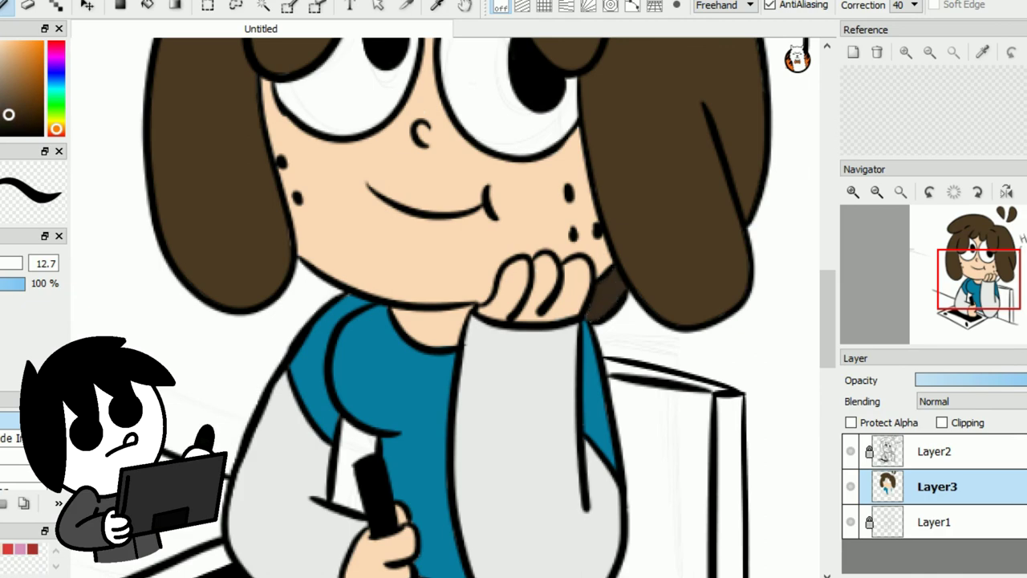
pyautogui.scroll(-3, 442, 305)
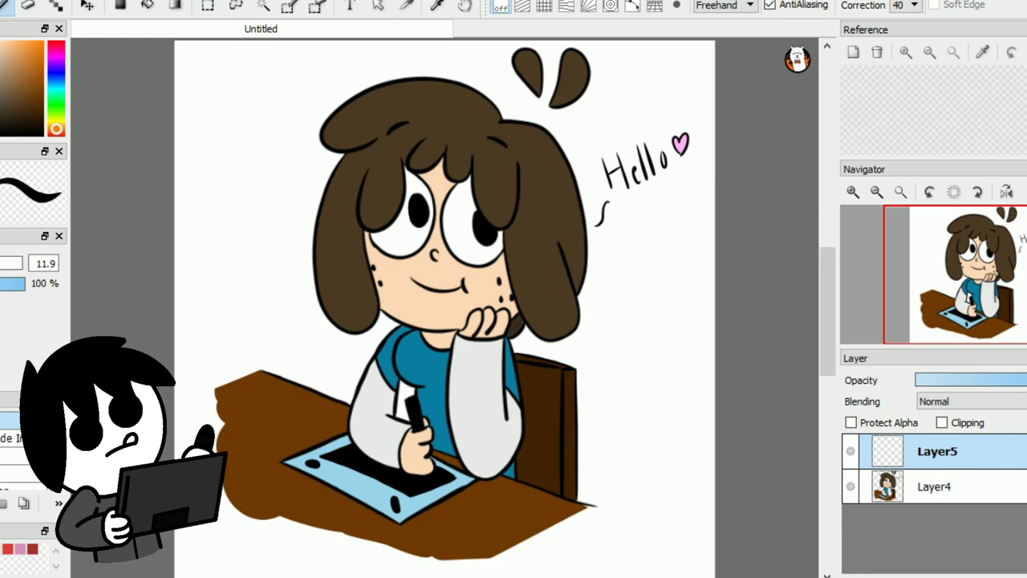
# Ink a wavy flag with four stripes on a pole at the table's left corner on Layer5, using brush size 8.1
pyautogui.click(853, 192)
pyautogui.moveTo(385, 305); pyautogui.dragTo(632, 312)
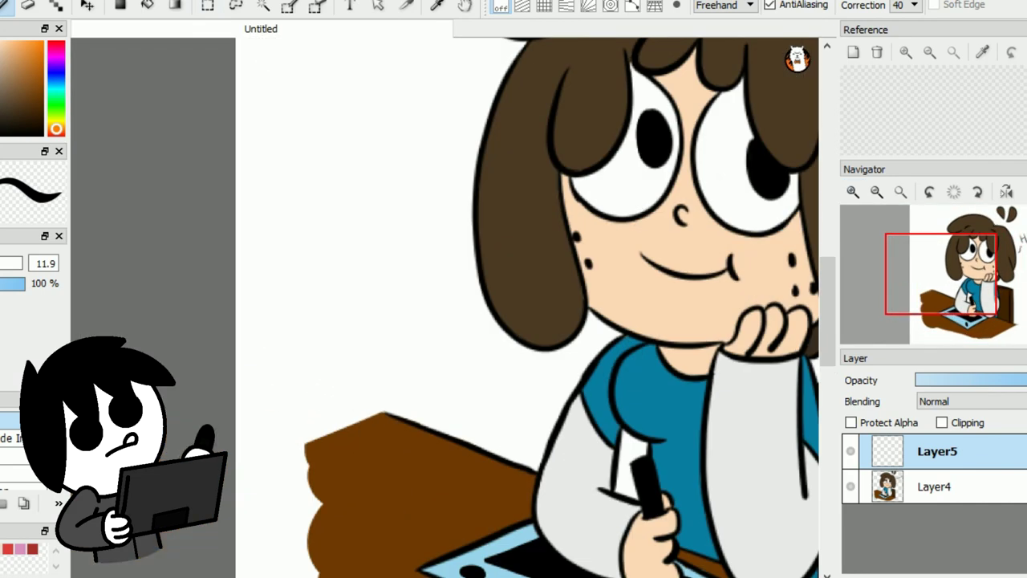
pyautogui.moveTo(338, 249); pyautogui.dragTo(383, 439)
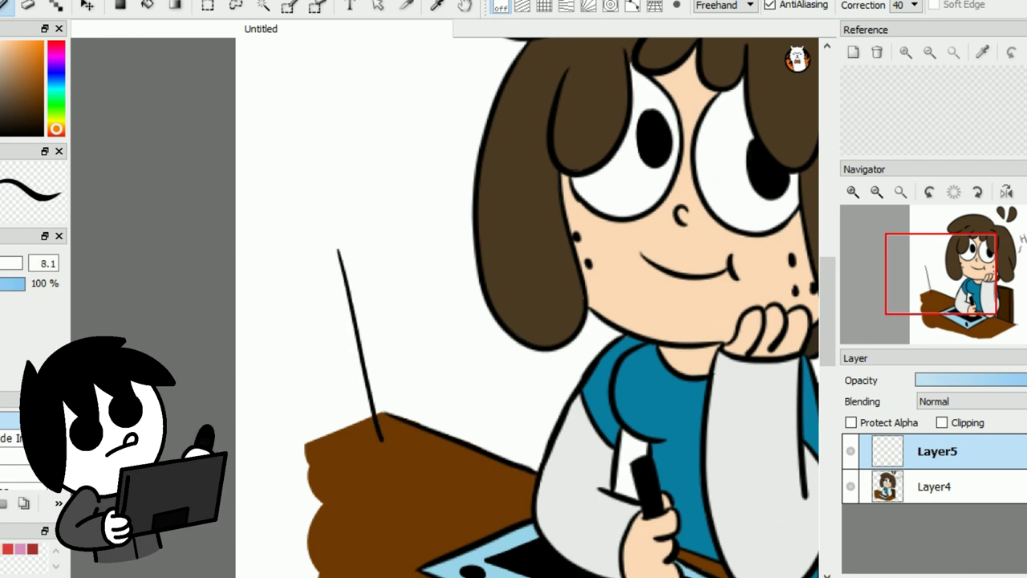
pyautogui.moveTo(366, 229); pyautogui.dragTo(470, 201)
pyautogui.moveTo(365, 348)
pyautogui.mouseDown()
pyautogui.moveTo(458, 320)
pyautogui.moveTo(478, 303)
pyautogui.mouseUp()
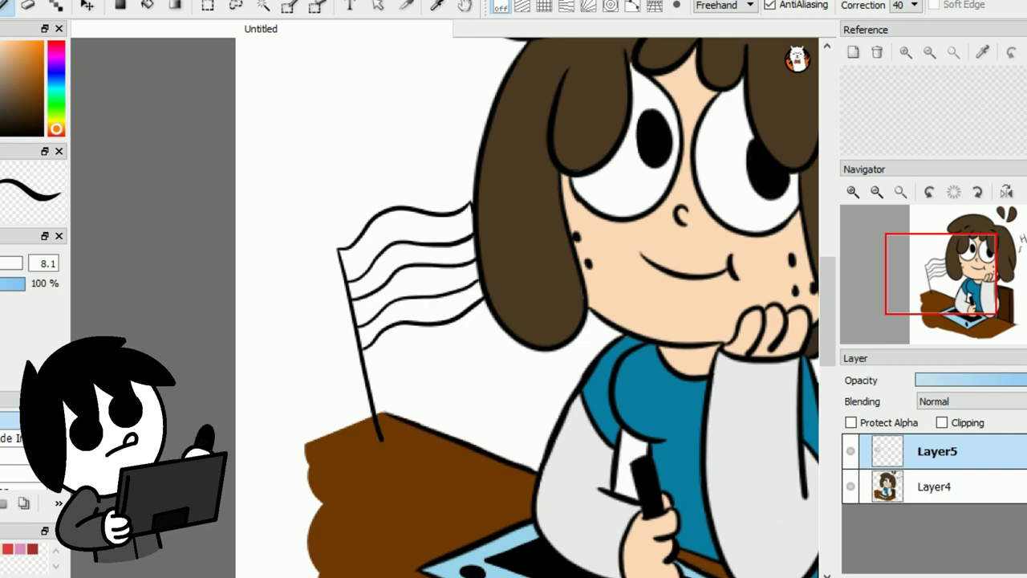
# Paint the flag's top stripe solid black
pyautogui.moveTo(348, 277); pyautogui.dragTo(380, 247)
pyautogui.click(853, 192)
pyautogui.click(853, 192)
pyautogui.click(853, 191)
pyautogui.moveTo(940, 273); pyautogui.dragTo(939, 263)
pyautogui.moveTo(271, 318)
pyautogui.mouseDown()
pyautogui.moveTo(318, 291)
pyautogui.moveTo(481, 294)
pyautogui.moveTo(514, 259)
pyautogui.moveTo(508, 215)
pyautogui.moveTo(426, 277)
pyautogui.moveTo(333, 276)
pyautogui.moveTo(369, 240)
pyautogui.moveTo(289, 237)
pyautogui.moveTo(240, 305)
pyautogui.moveTo(369, 258)
pyautogui.mouseUp()
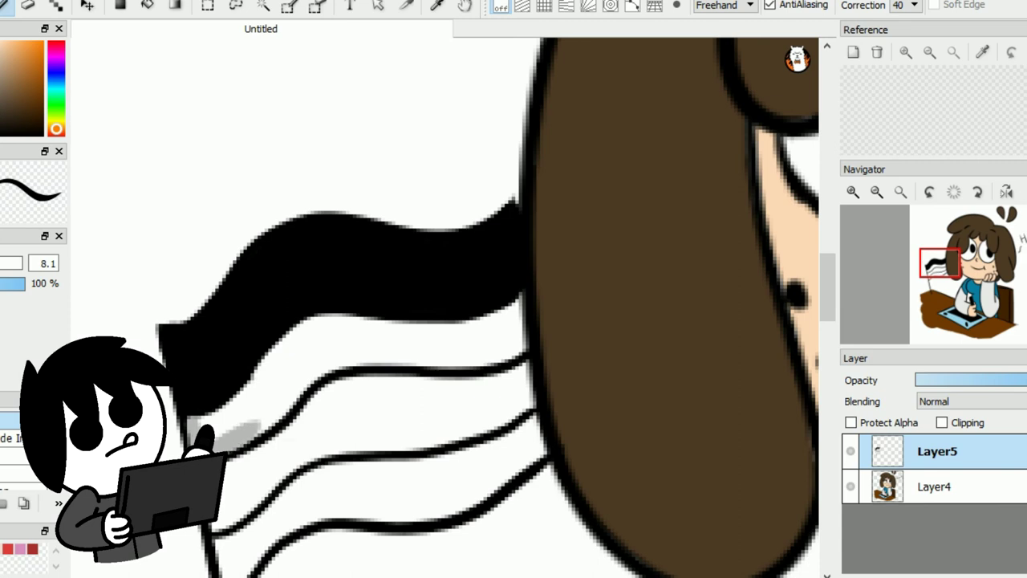
# Bucket-fill the flag's second stripe light grey and its bottom stripe purple, touching up the purple stripe's right end
pyautogui.click(147, 5)
pyautogui.click(337, 345)
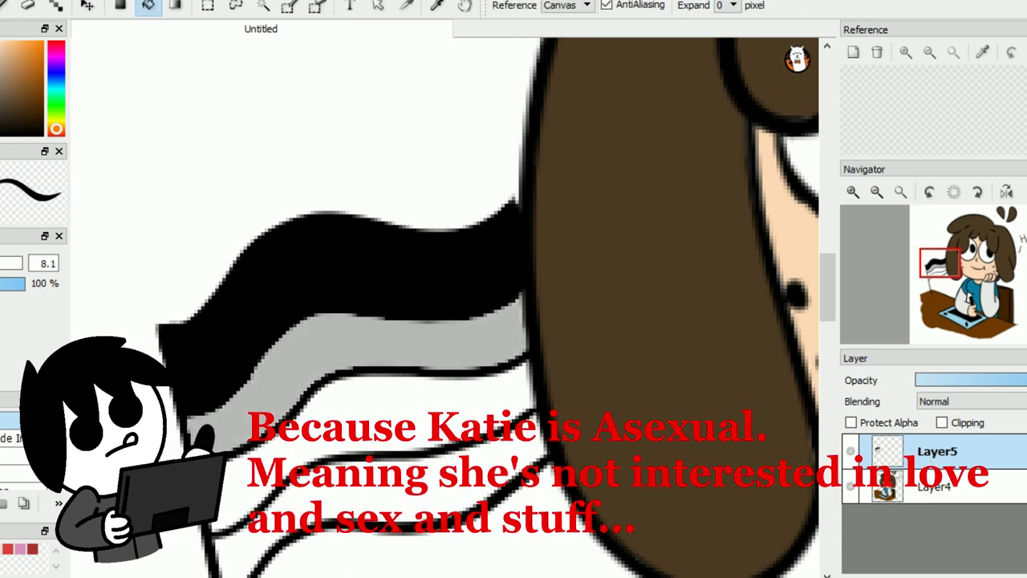
pyautogui.click(56, 55)
pyautogui.click(43, 87)
pyautogui.click(385, 492)
pyautogui.press('b')
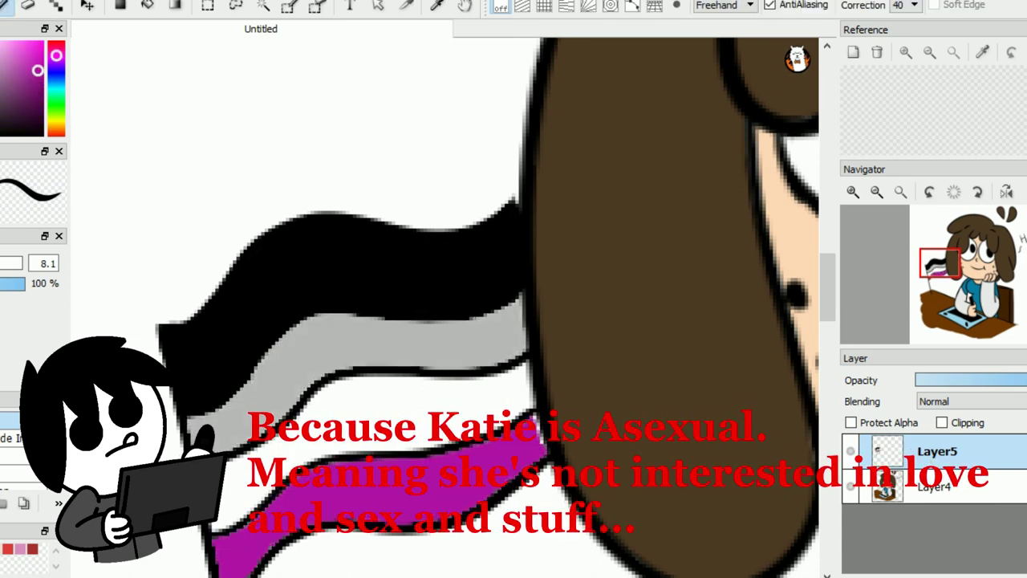
pyautogui.moveTo(532, 419); pyautogui.dragTo(539, 412)
pyautogui.moveTo(827, 287); pyautogui.dragTo(827, 305)
pyautogui.click(900, 192)
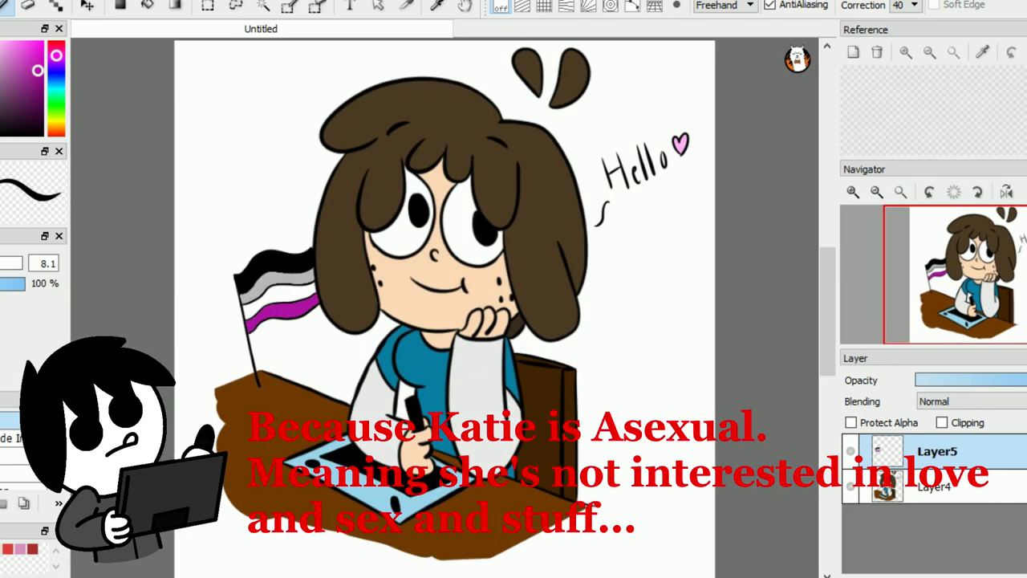
# Move the flag away from the hair, select it with a rectangle and enlarge it slightly with a transform
pyautogui.click(87, 5)
pyautogui.moveTo(275, 298); pyautogui.dragTo(262, 326)
pyautogui.click(208, 5)
pyautogui.moveTo(200, 260); pyautogui.dragTo(341, 441)
pyautogui.hotkey('ctrl', 't')
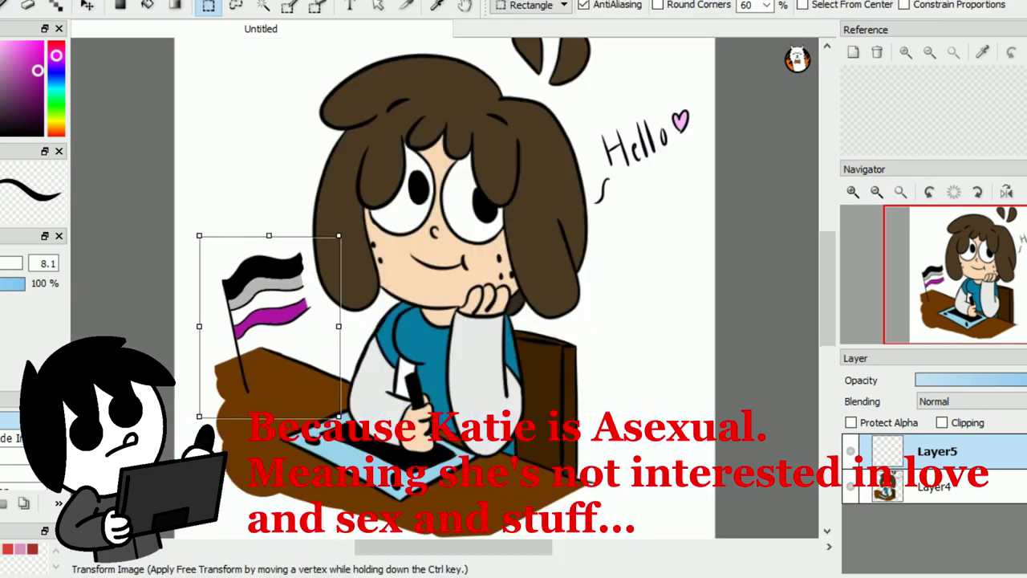
pyautogui.moveTo(342, 236); pyautogui.dragTo(351, 221)
pyautogui.moveTo(270, 326)
pyautogui.mouseDown()
pyautogui.moveTo(283, 388)
pyautogui.moveTo(267, 320)
pyautogui.mouseUp()
pyautogui.press('Return')
pyautogui.hotkey('ctrl', 'd')
# Ink the missing black outline along the flag's open right edge
pyautogui.hotkey('ctrl', '+')
pyautogui.hotkey('ctrl', '+')
pyautogui.hotkey('ctrl', '+')
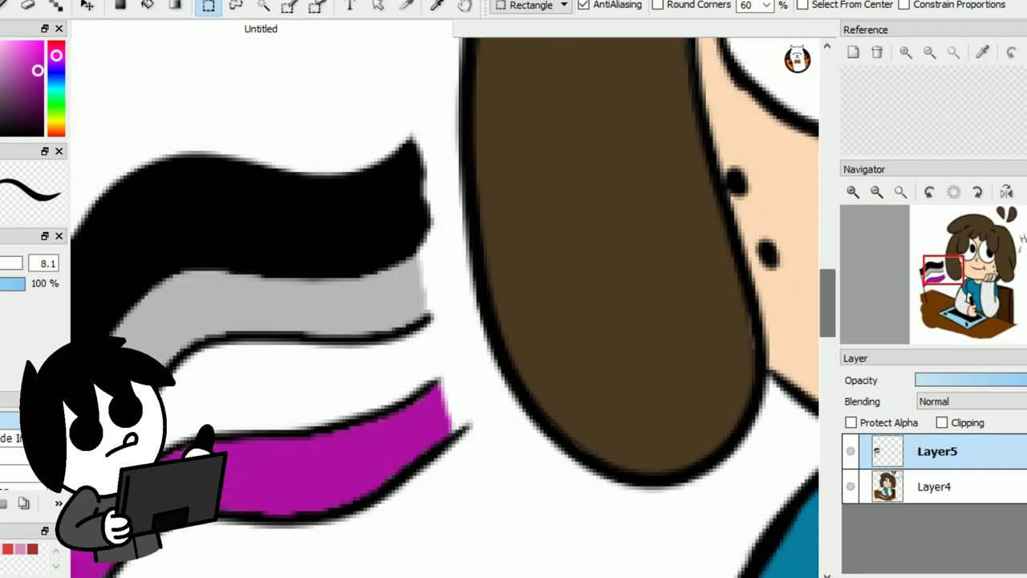
pyautogui.press('l')
pyautogui.moveTo(421, 172)
pyautogui.mouseDown()
pyautogui.moveTo(441, 350)
pyautogui.moveTo(478, 425)
pyautogui.mouseUp()
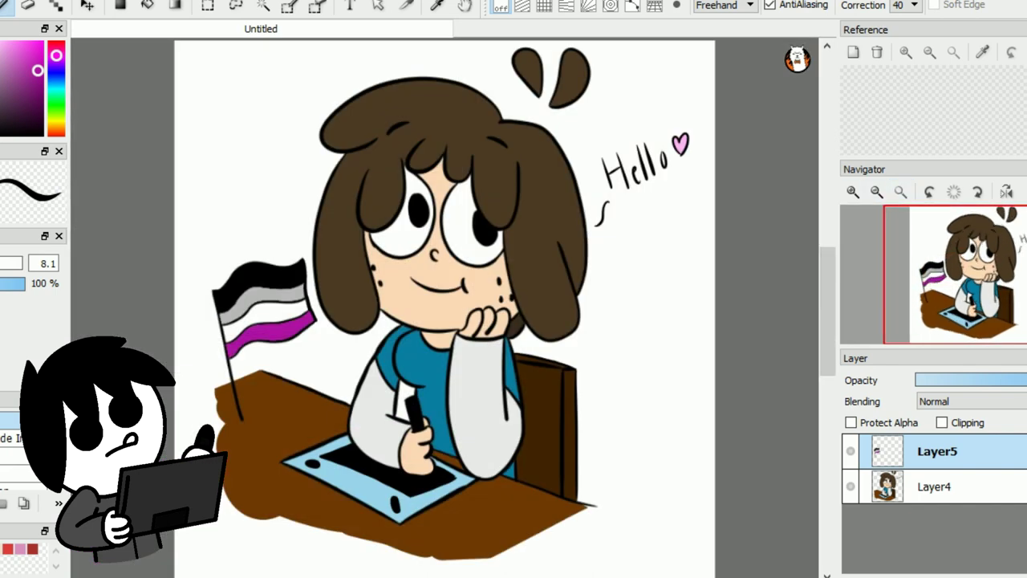
# Extend the flagpole's tip above the flag and merge Layer5 into Layer4
pyautogui.moveTo(213, 279); pyautogui.dragTo(215, 303)
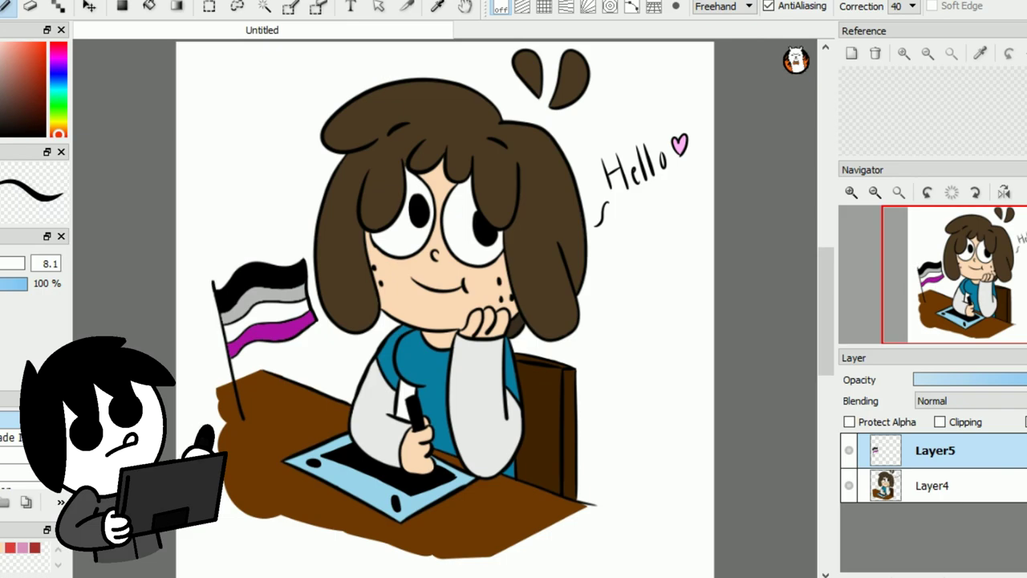
pyautogui.hotkey('ctrl', 'e')
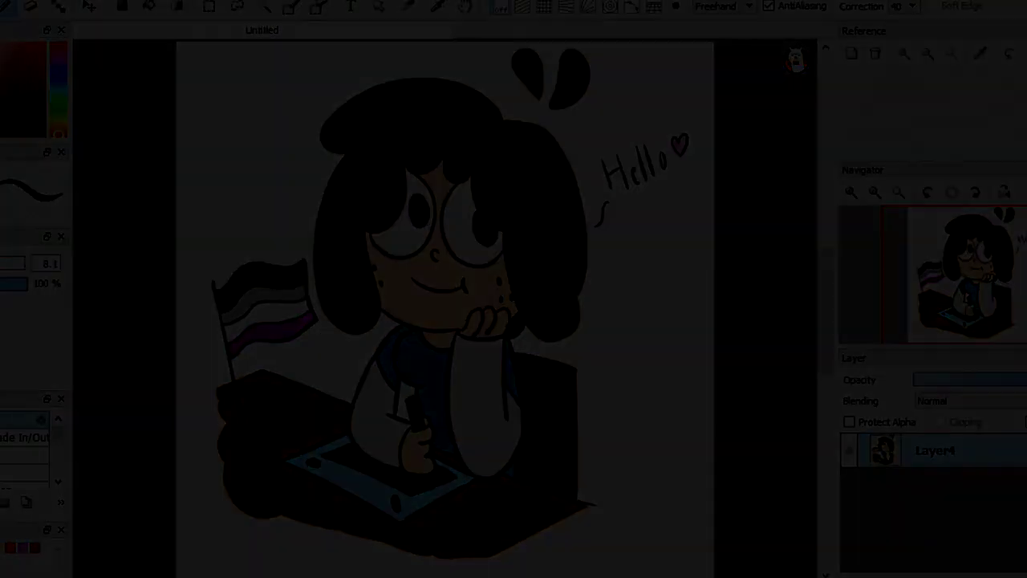